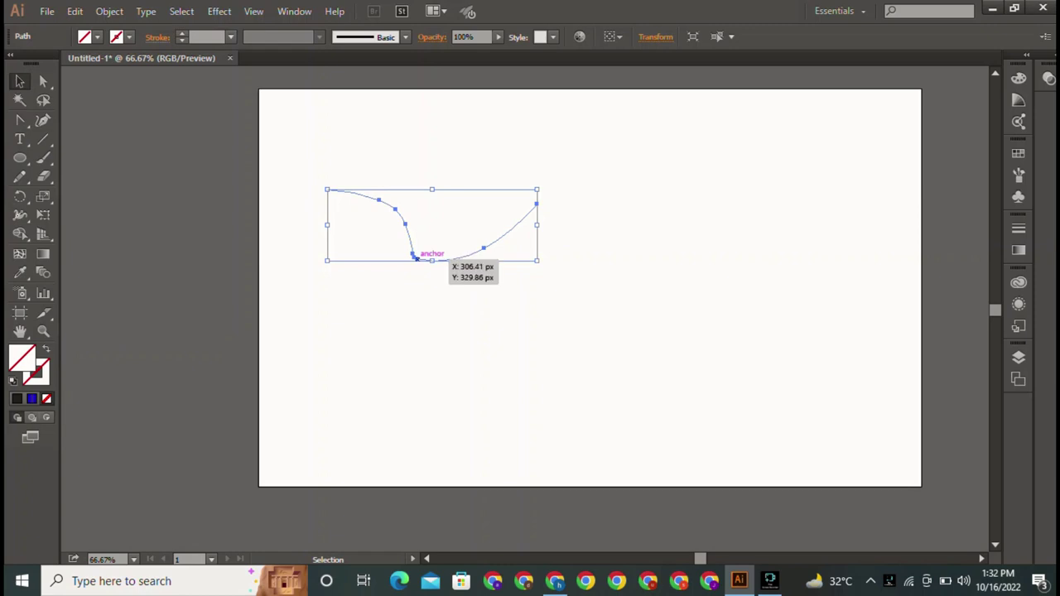
Move the curve to the artboard's upper middle and give it a dark 231F20 stroke 5 pt wide
left_click_drag(415, 257, 543, 211)
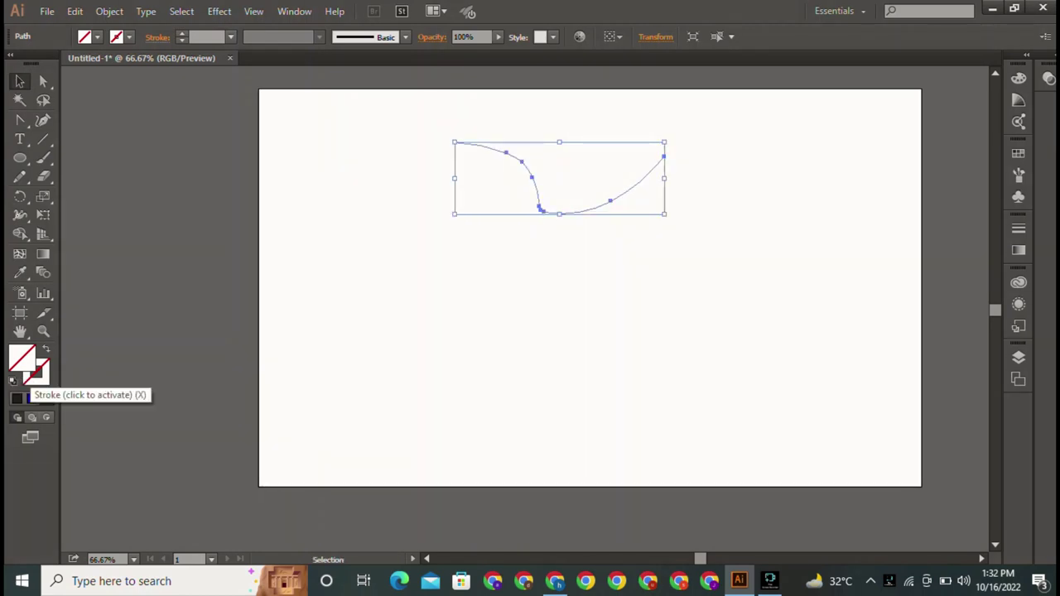
left_click(39, 377)
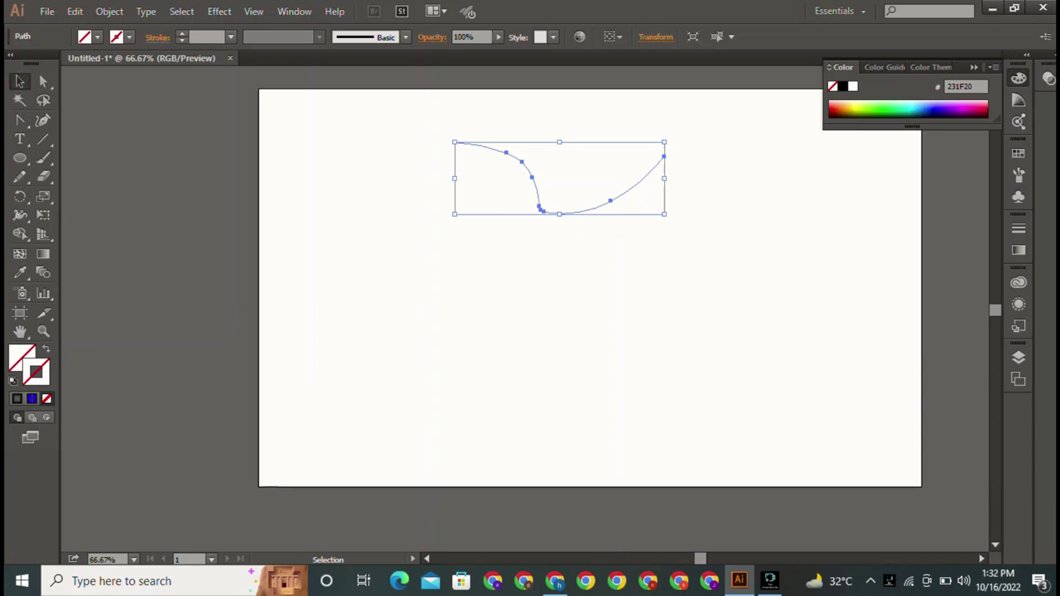
left_click(17, 398)
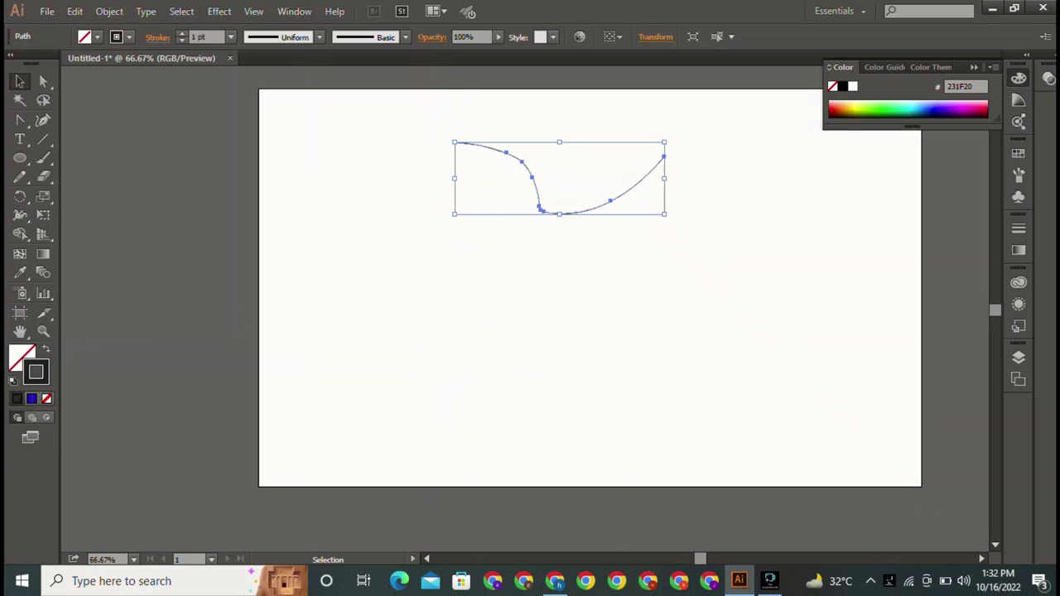
left_click(181, 33)
left_click(181, 33)
left_click(181, 33)
left_click(182, 33)
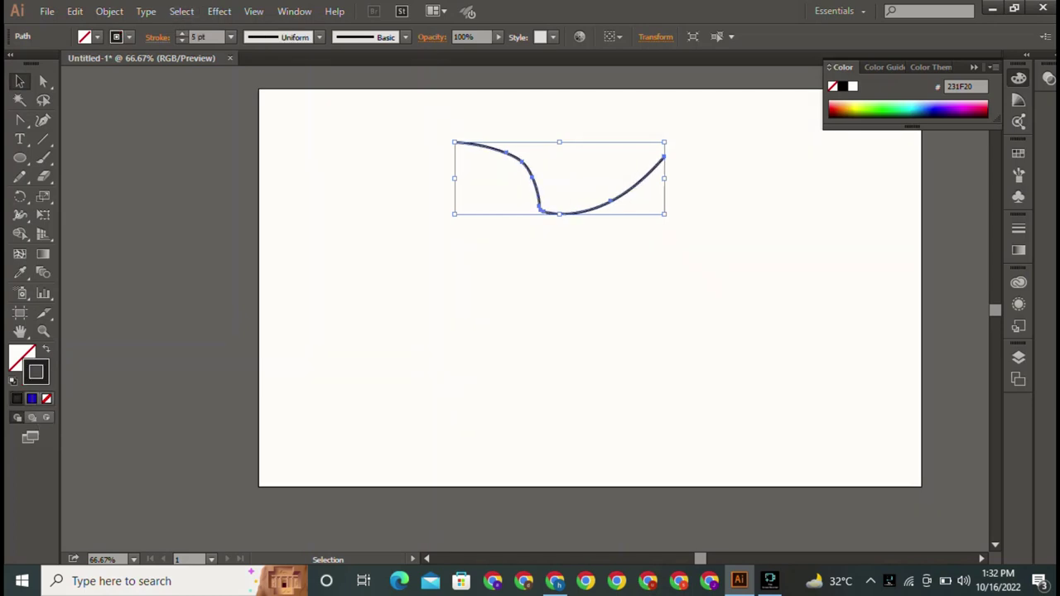
Apply the lens-shaped width profile that tapers at both ends to the curve's stroke
left_click(319, 36)
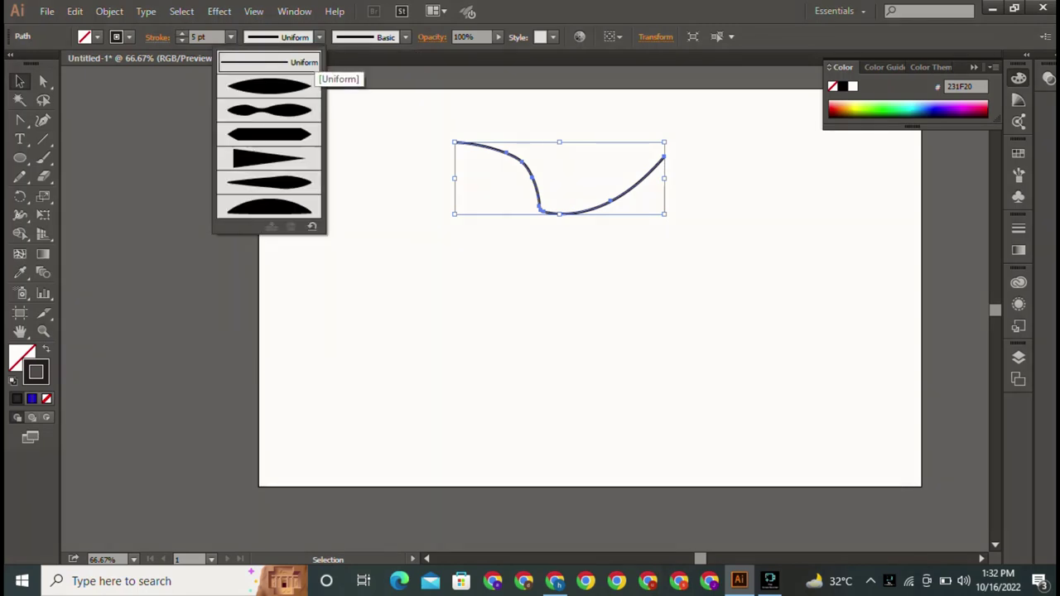
left_click(269, 133)
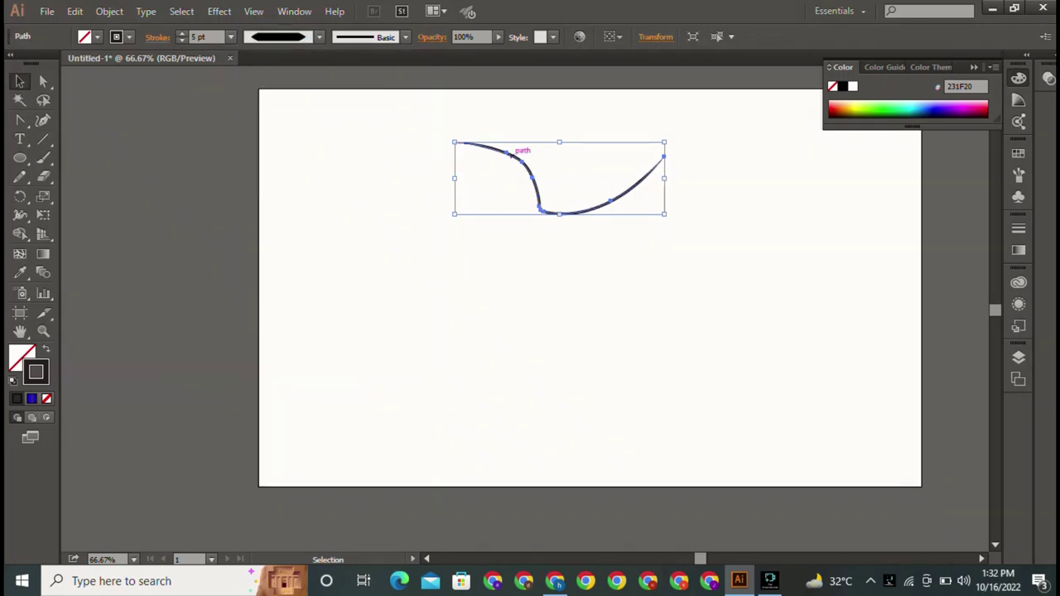
left_click(319, 36)
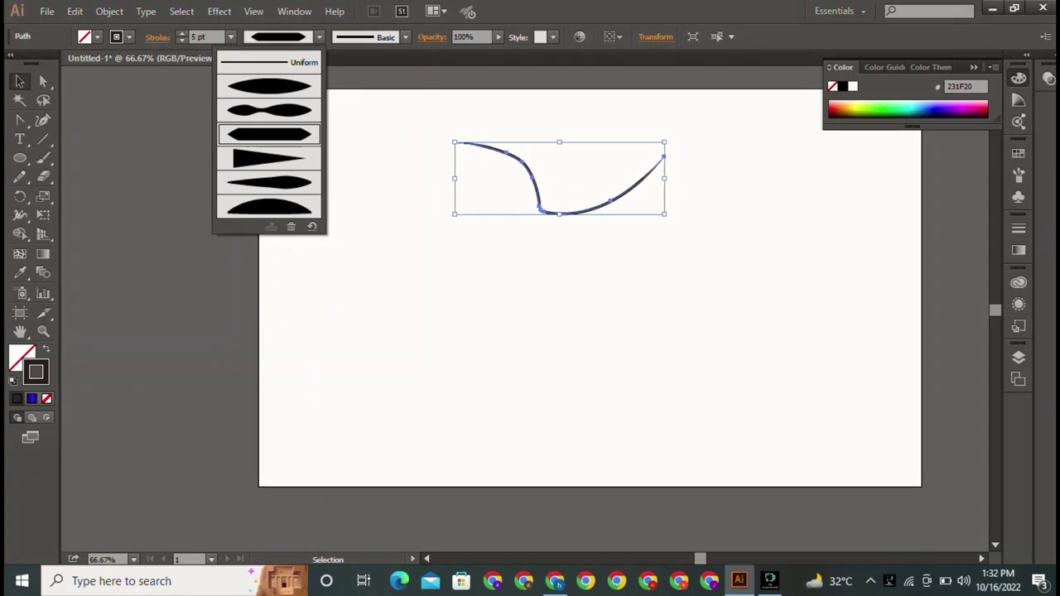
left_click(282, 86)
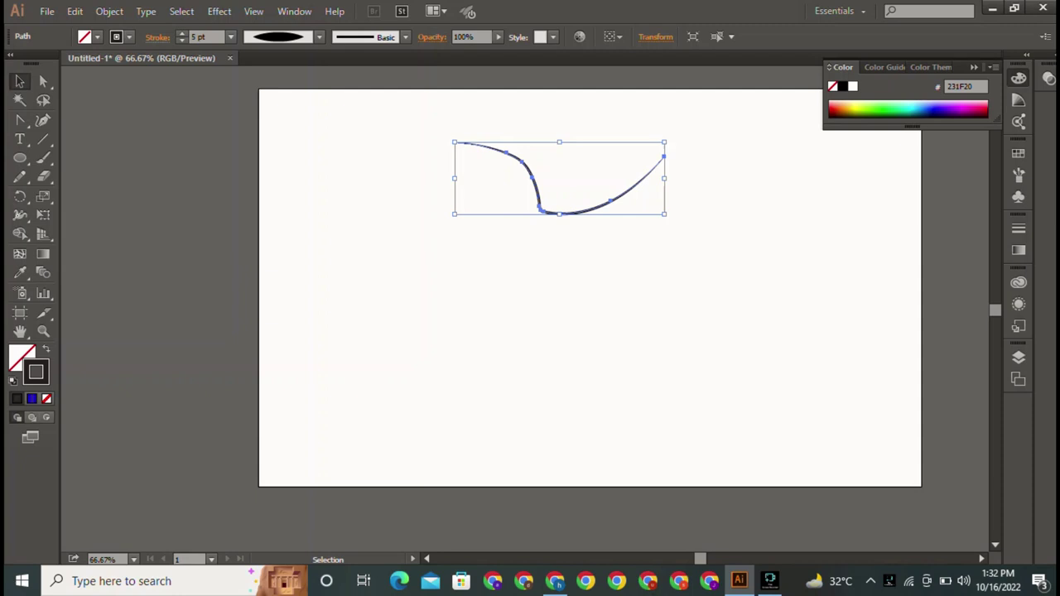
Scale the curve down proportionally to about four fifths and move it toward the artboard's upper-left area
mouse_move(664, 178)
left_mouse_down()
mouse_move(636, 178)
mouse_move(622, 153)
left_mouse_up()
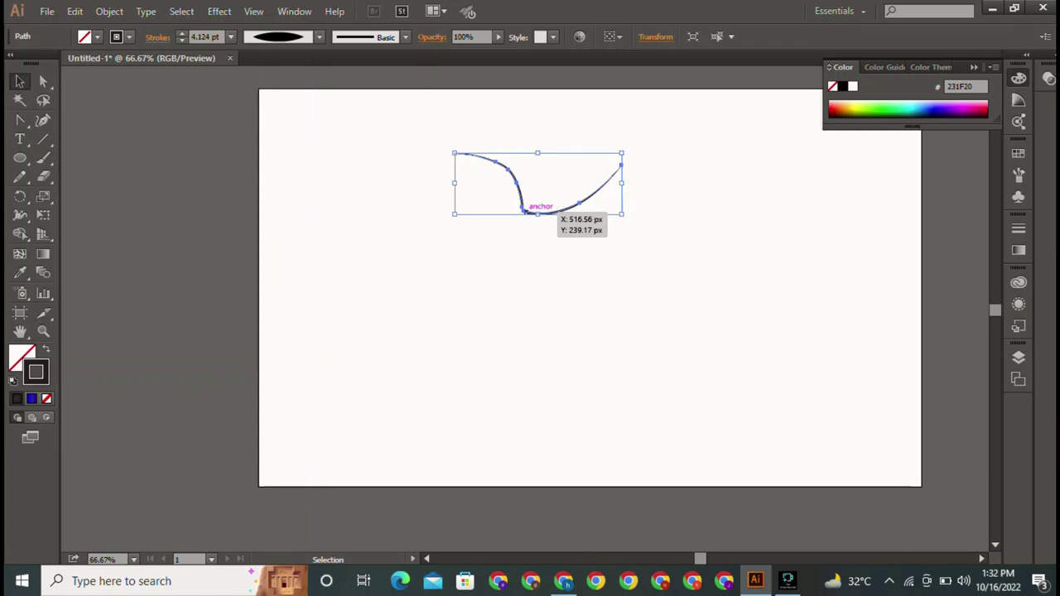
left_click_drag(523, 212, 421, 175)
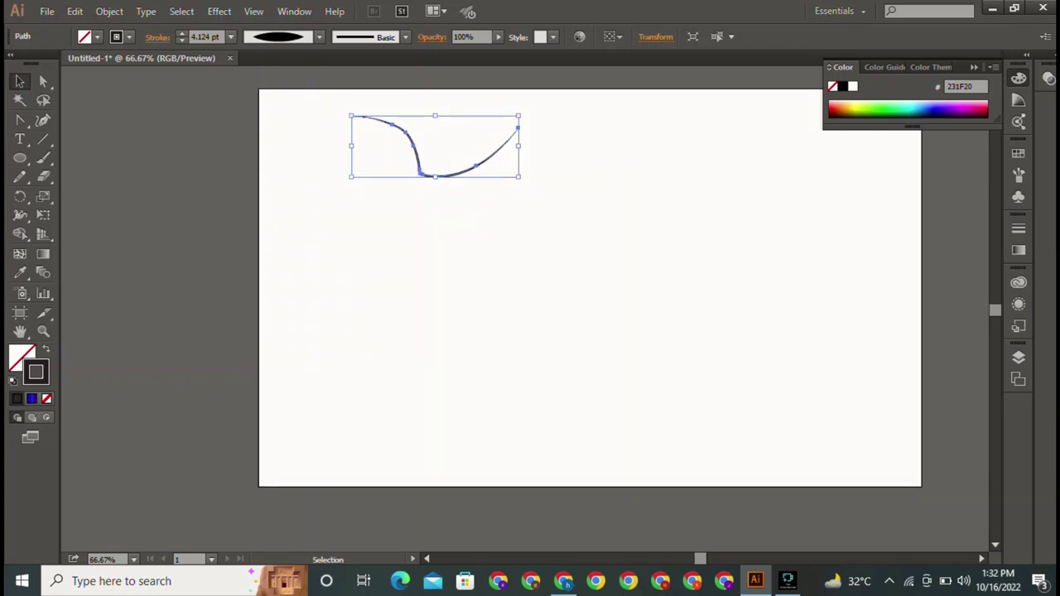
Draw a circle about 374 px in diameter below the curve and fill it with dark 231F20
left_click(20, 158)
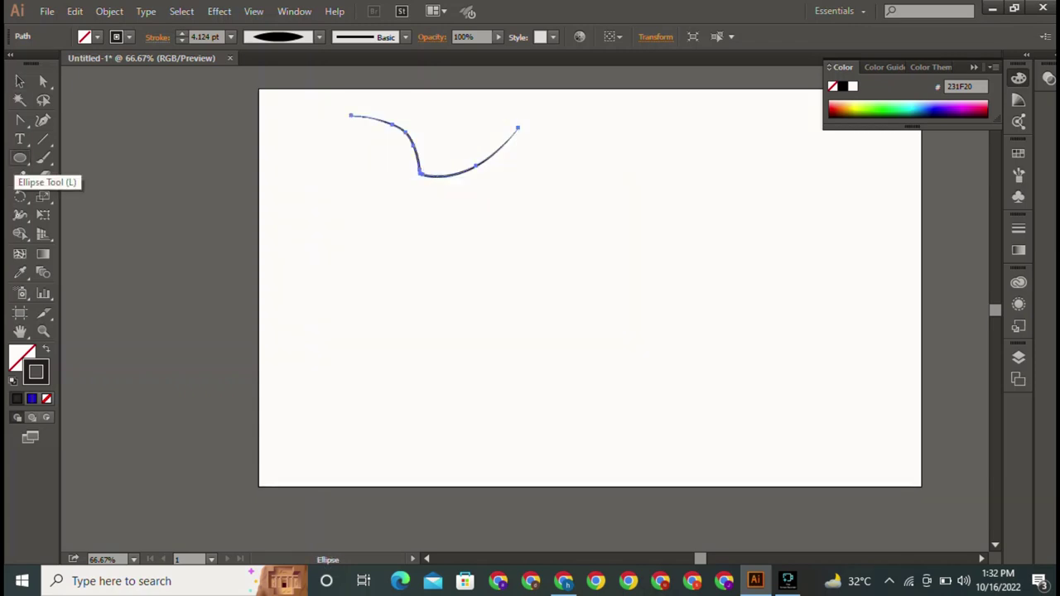
key("Return")
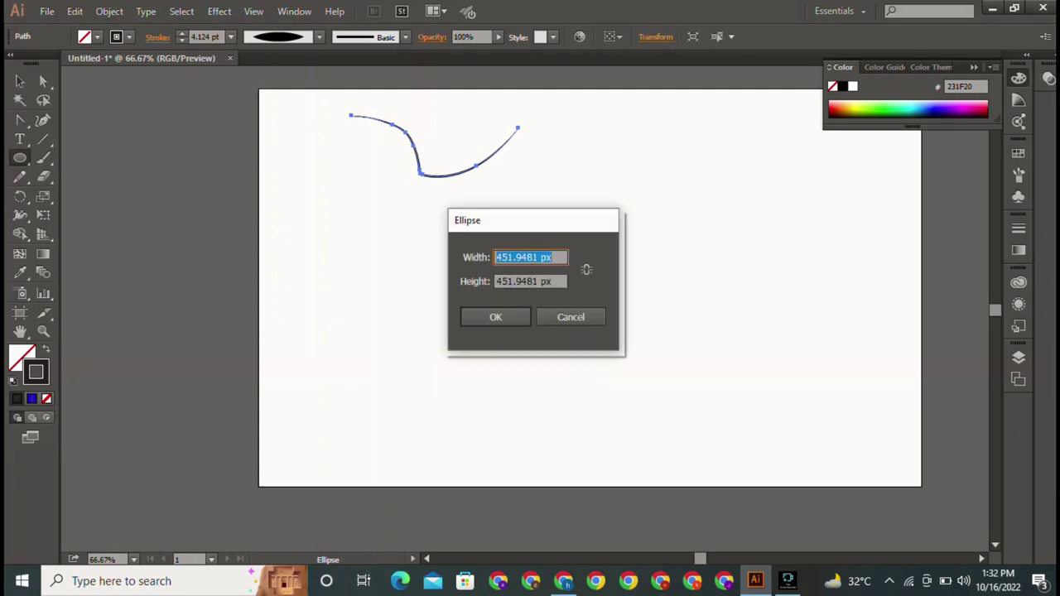
left_click(571, 317)
left_click_drag(471, 238, 665, 431)
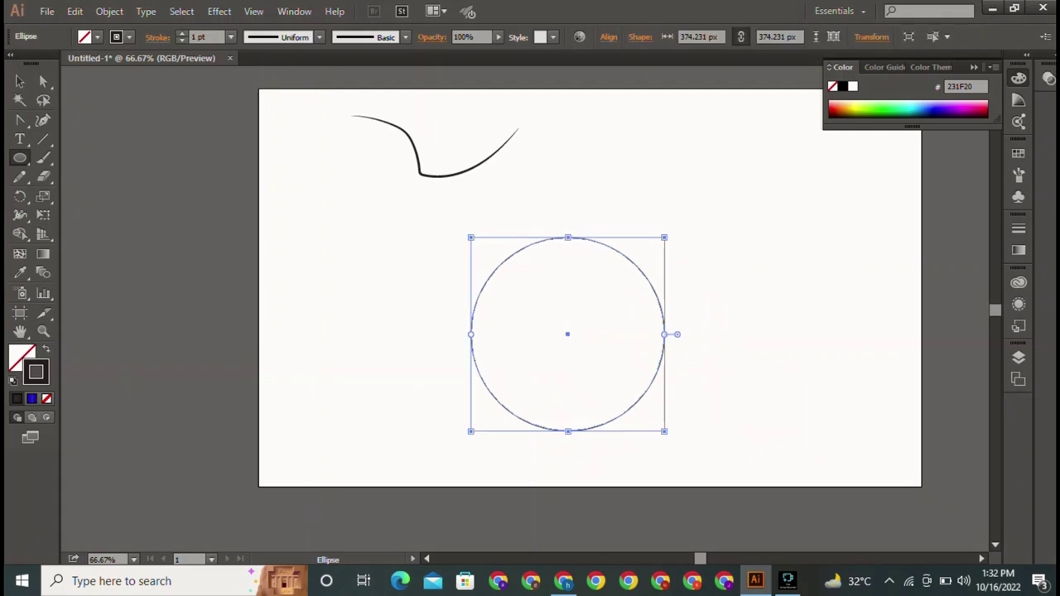
key("x")
key("comma")
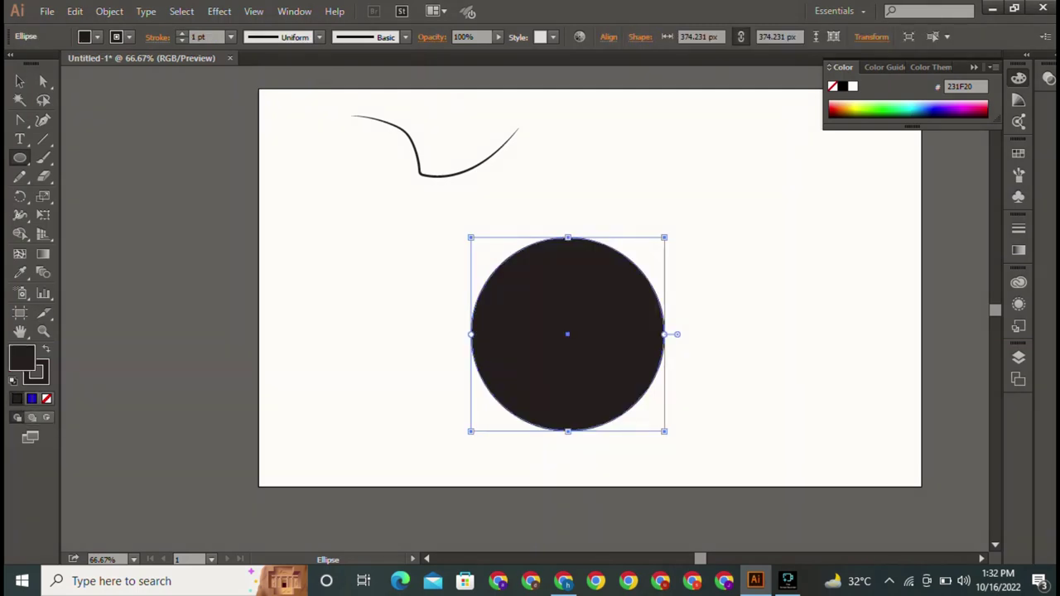
key("v")
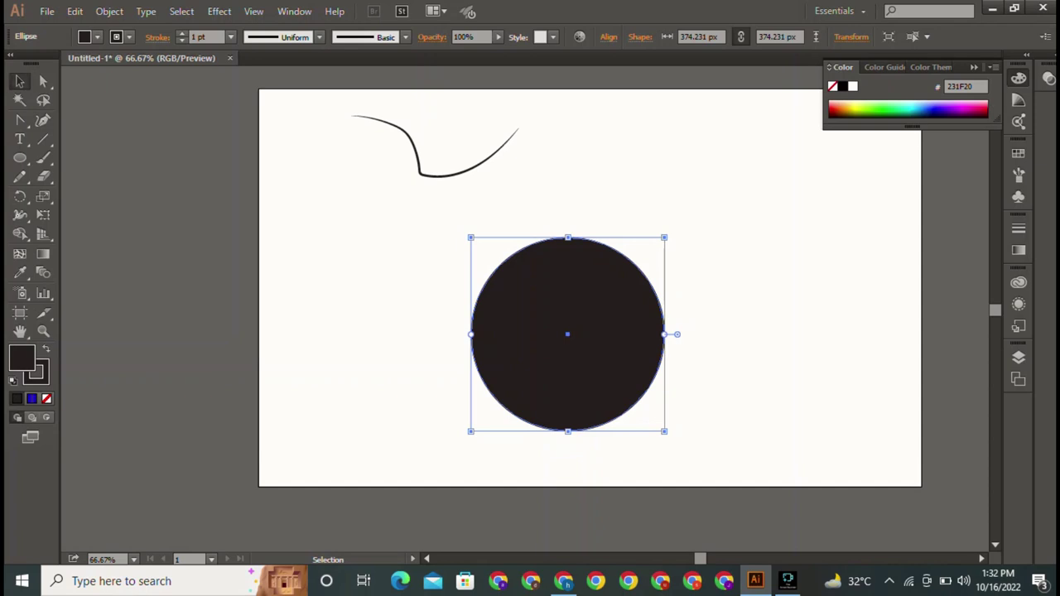
Move the tapered curve onto the upper-right part of the dark circle
left_click(445, 172)
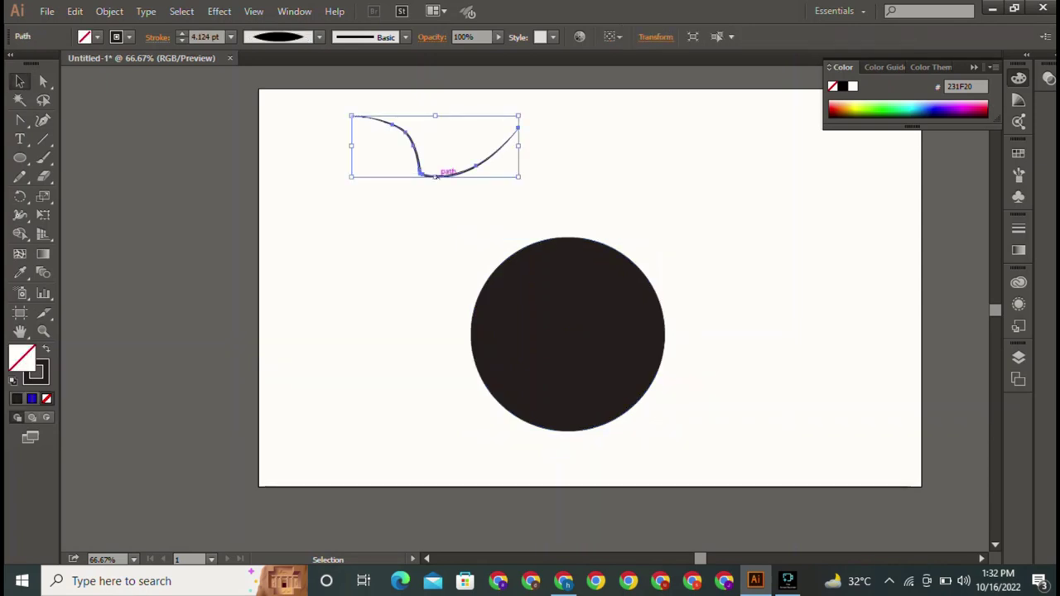
left_click_drag(435, 180, 557, 177)
left_click_drag(420, 175, 606, 274)
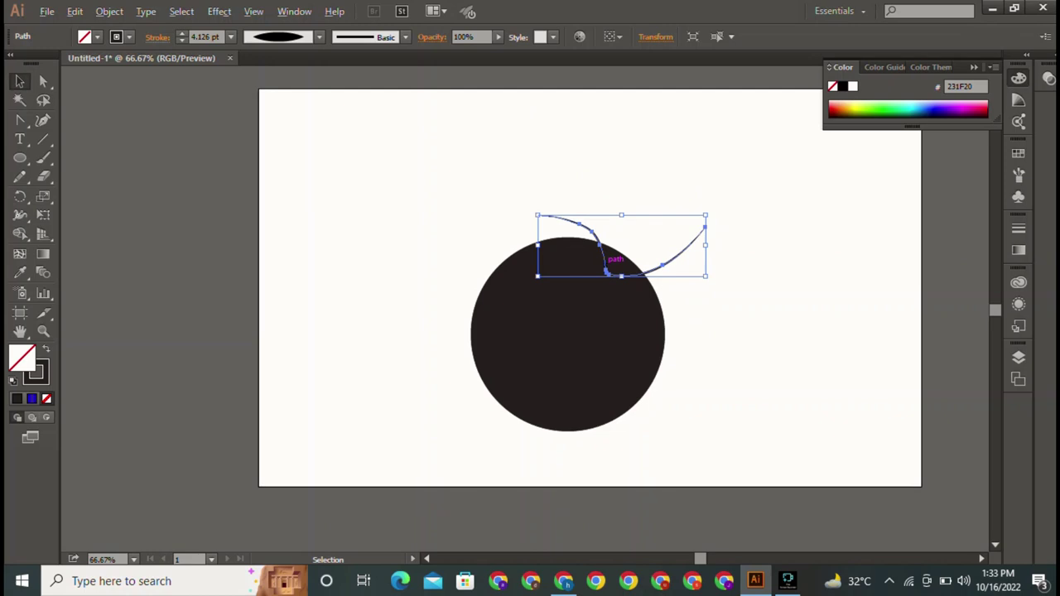
Duplicate the curve slightly below itself and repeat the copy at equal spacing until the curves reach past the circle's lower edge
left_click_drag(615, 265, 614, 278)
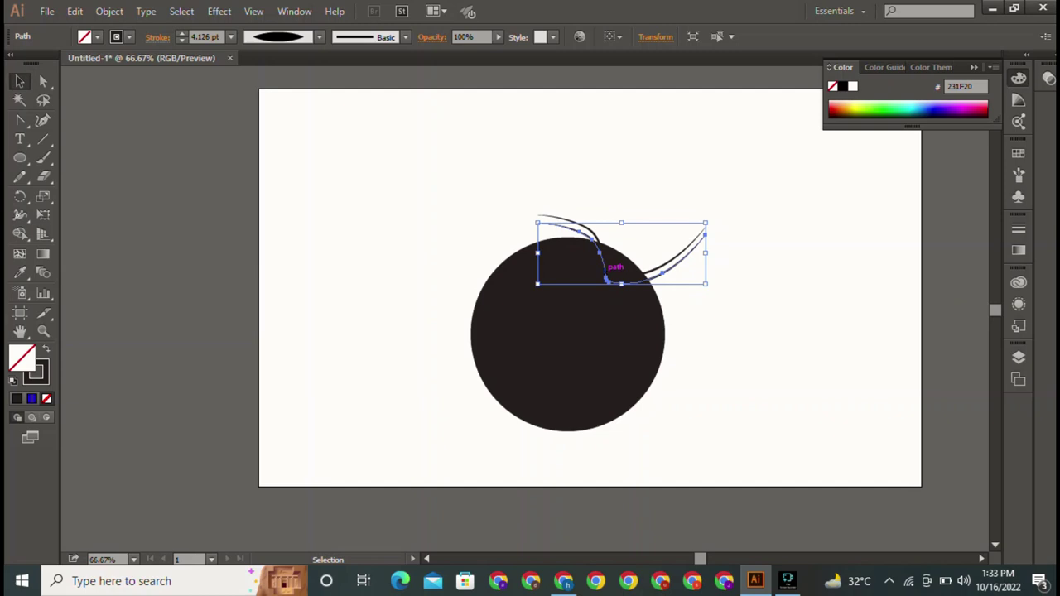
key("ctrl+d")
key("ctrl+d")
key("ctrl+d")
key("ctrl+d")
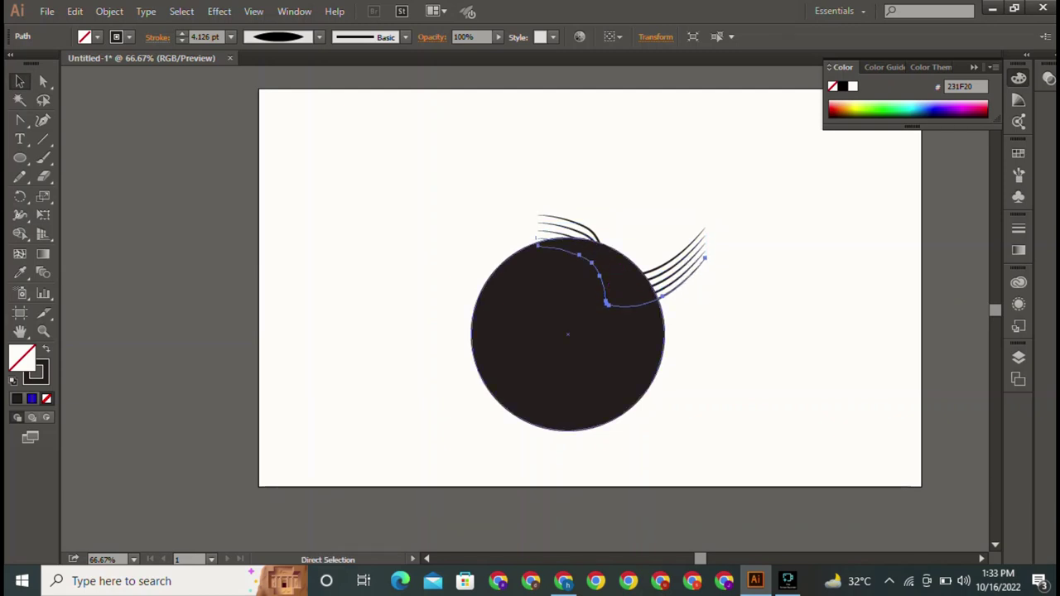
key("ctrl+d")
key("ctrl+d")
key("ctrl+d")
key("ctrl+d")
key("ctrl+d")
key("ctrl+d")
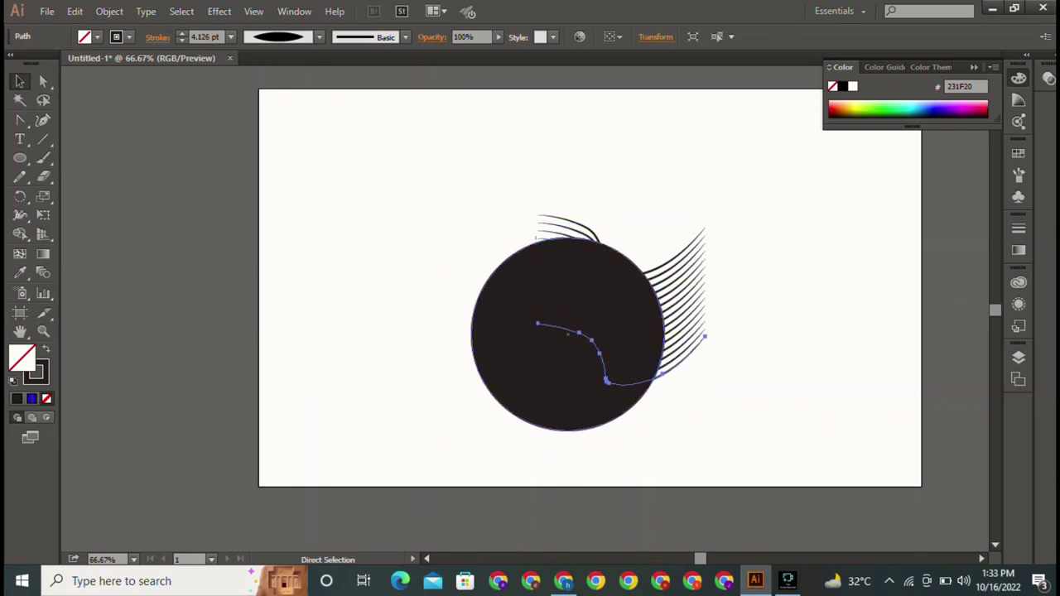
key("ctrl+d")
key("ctrl+d")
key("ctrl+d")
key("ctrl+d")
key("ctrl+d")
key("v")
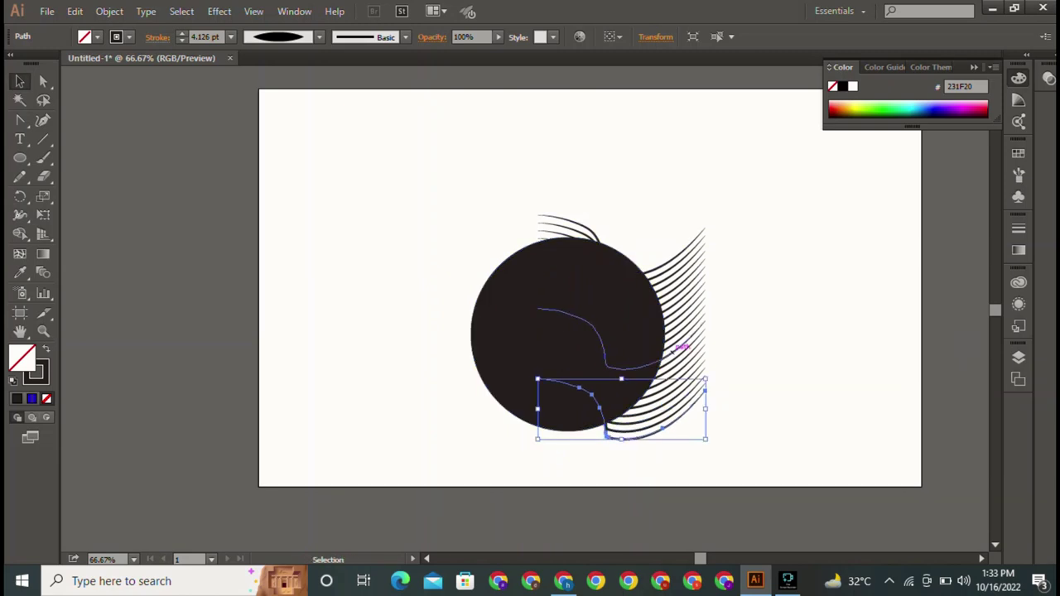
Shift all the stacked curves left over the circle and narrow them slightly to fit within its right edge
mouse_move(734, 192)
left_mouse_down()
mouse_move(697, 275)
mouse_move(739, 426)
mouse_move(689, 426)
mouse_move(689, 405)
left_mouse_up()
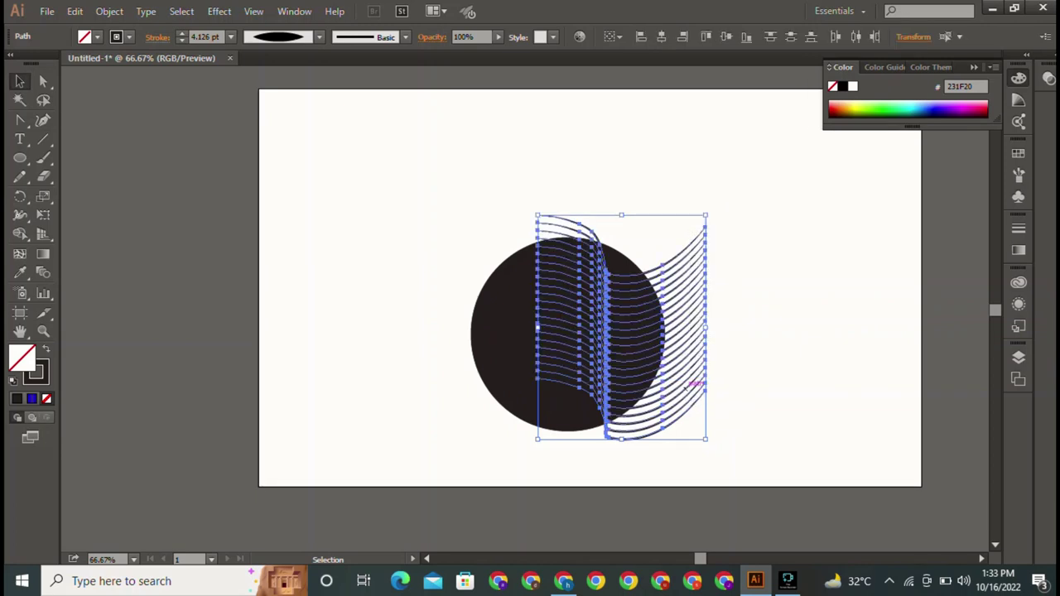
mouse_move(706, 365)
left_mouse_down()
mouse_move(682, 356)
mouse_move(663, 369)
left_mouse_up()
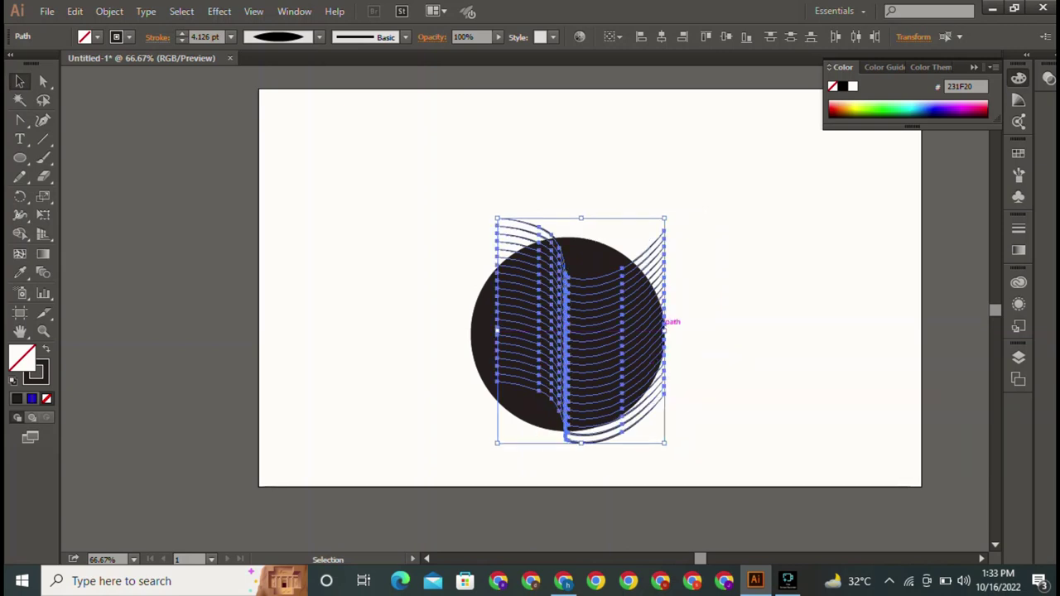
left_click_drag(664, 328, 655, 328)
key("ctrl+shift+a")
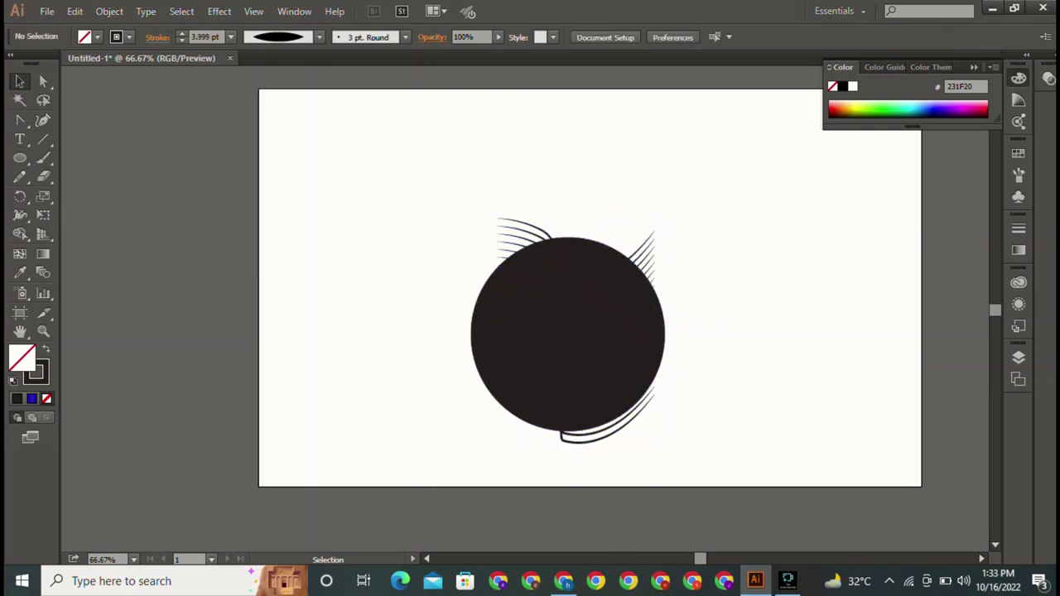
Apply the Pathfinder Minus Back operation to the circle and all the curves, and close the Pathfinder panel
key("ctrl+a")
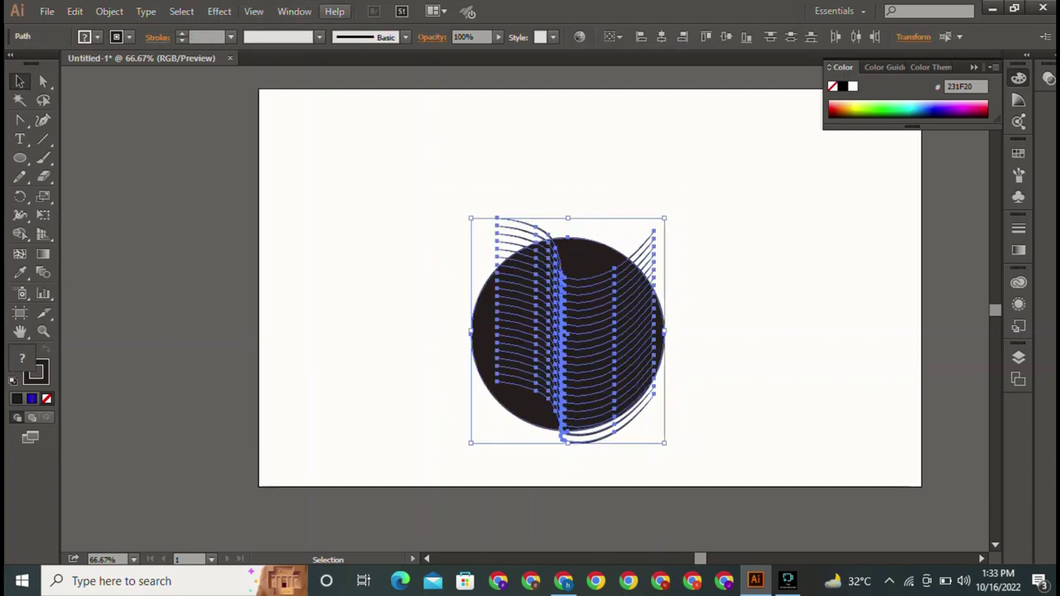
left_click(294, 12)
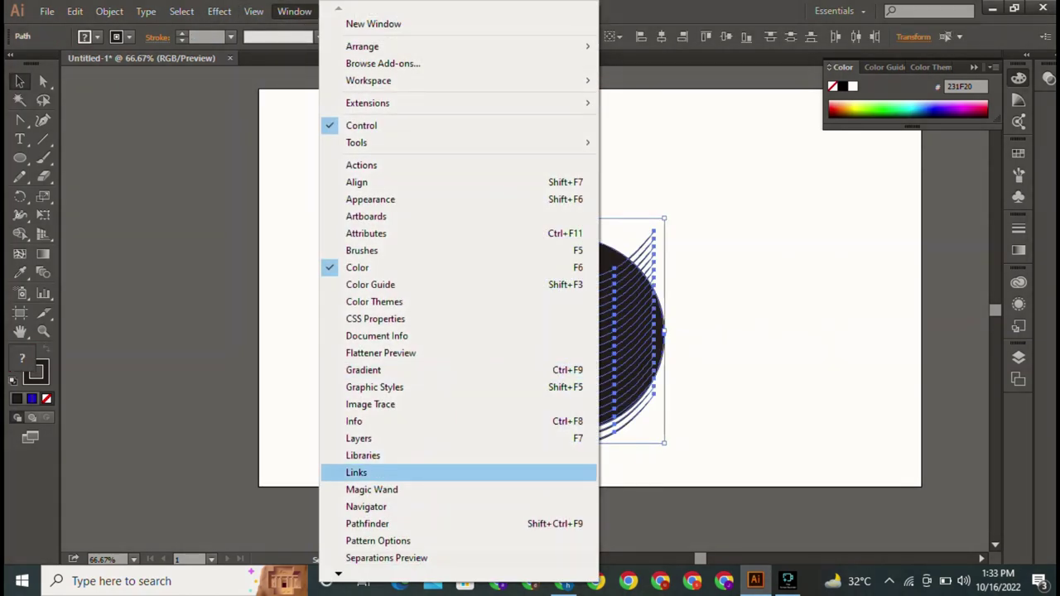
left_click(381, 523)
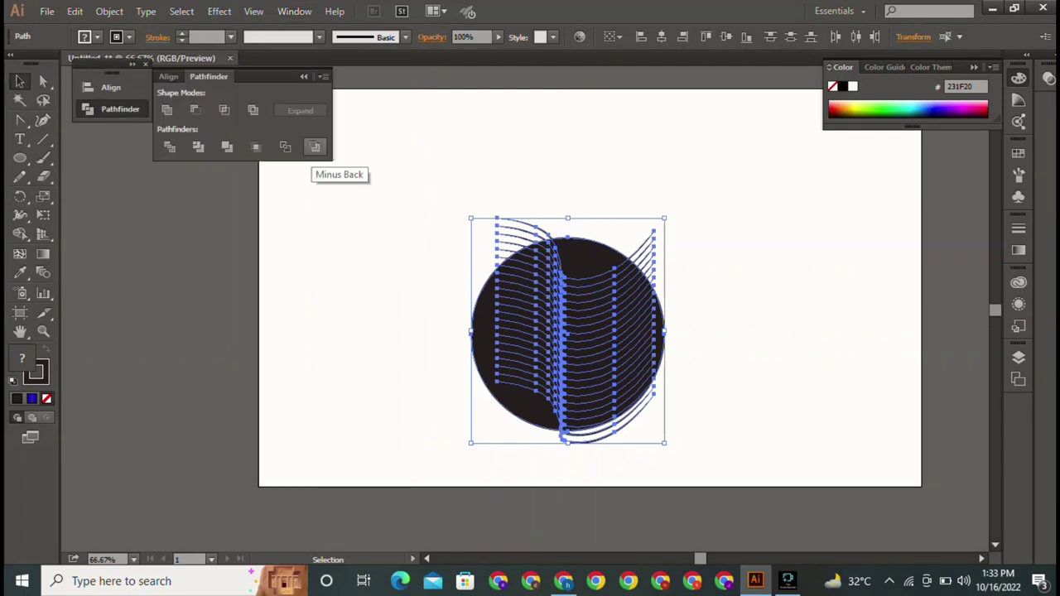
left_click(315, 147)
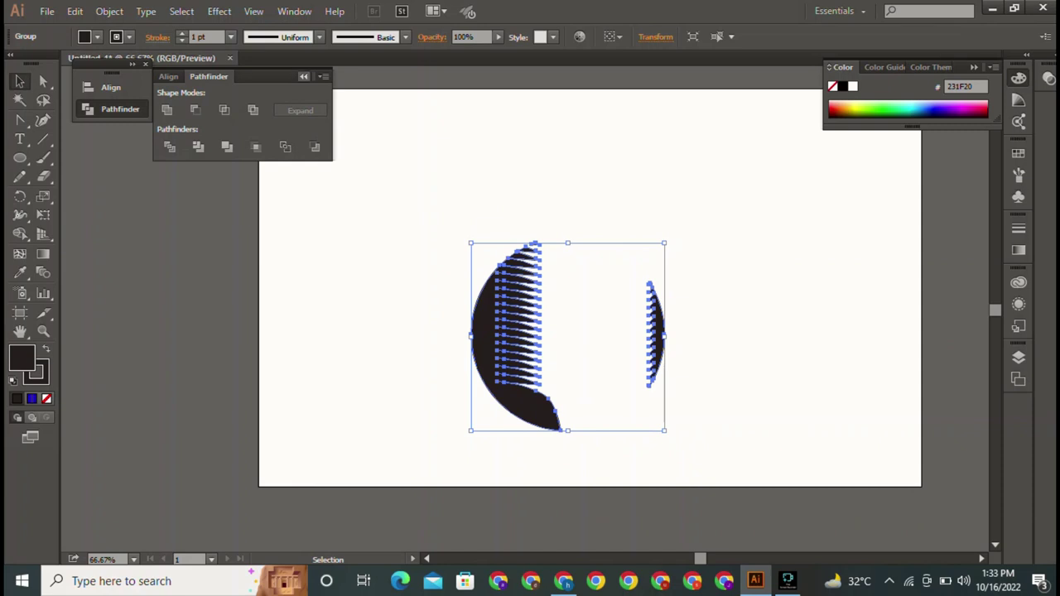
left_click(303, 76)
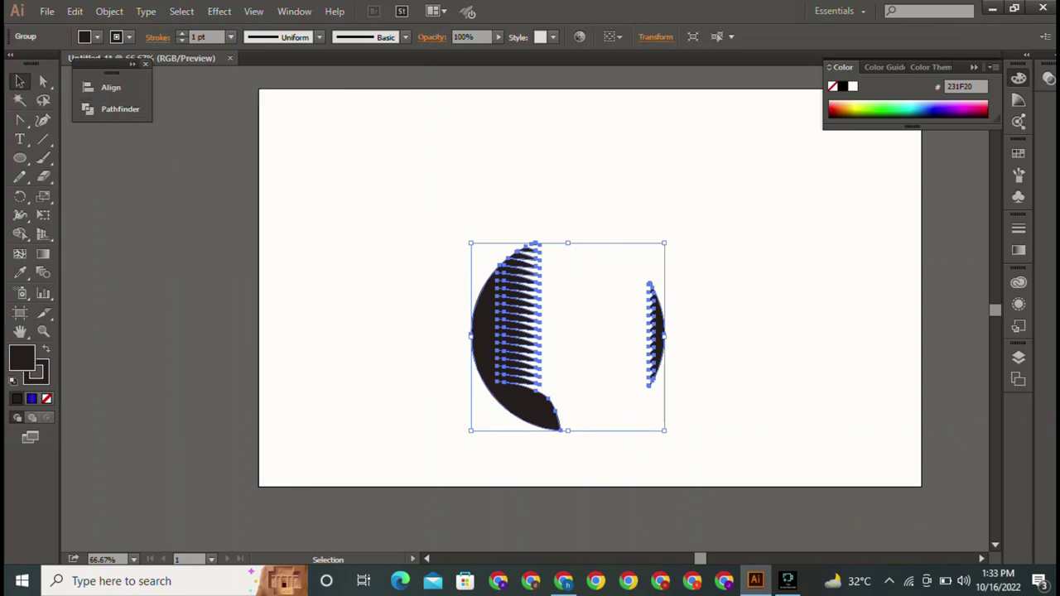
left_click(145, 64)
Move the cut-out group up toward the middle of the artboard and deselect it
left_click_drag(522, 308, 539, 261)
left_click(254, 11)
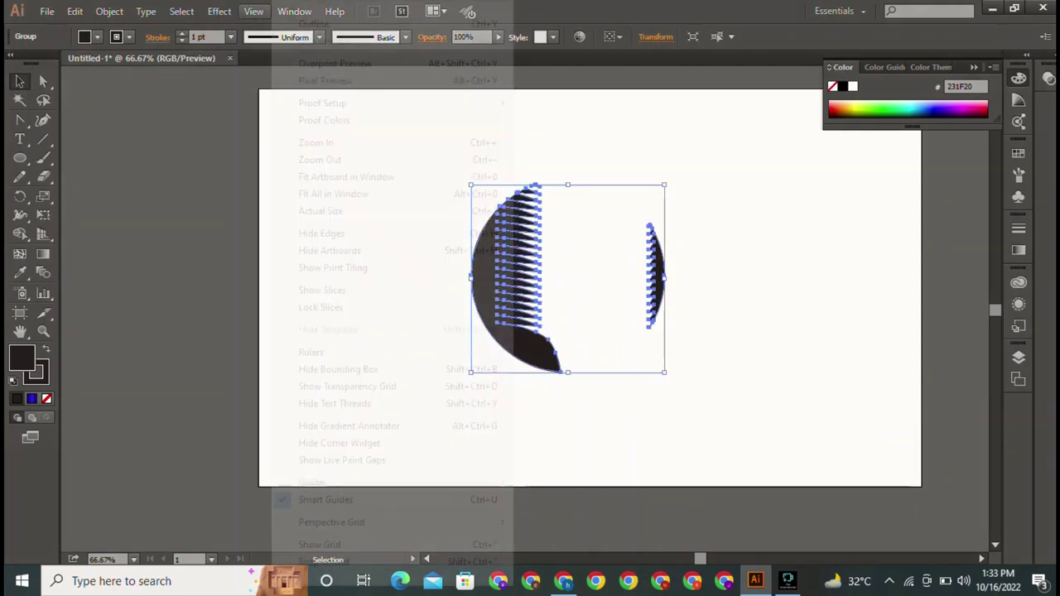
key("Escape")
key("ctrl+shift+a")
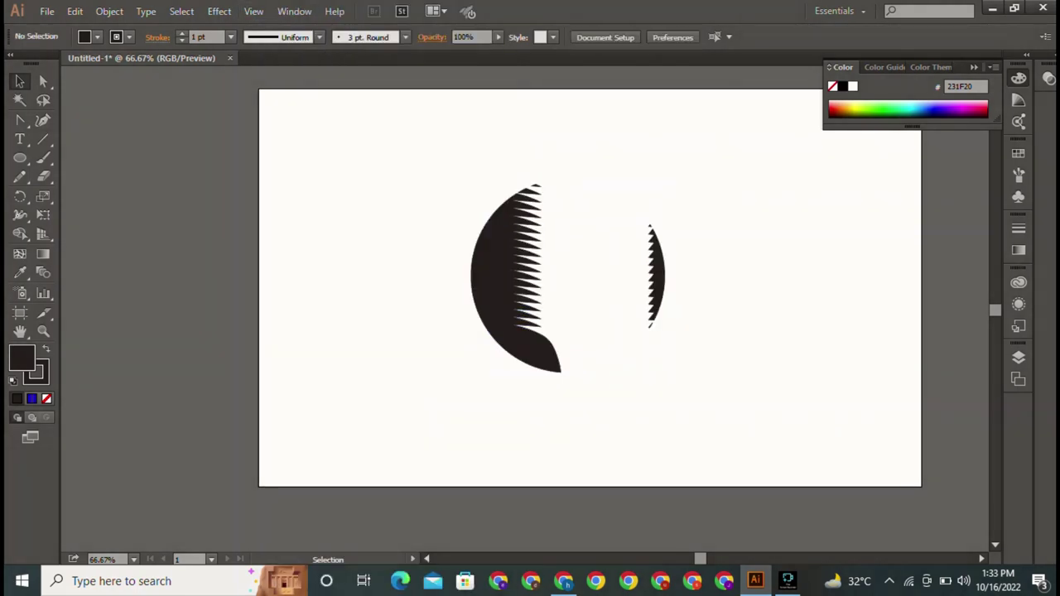
Apply a Drop Shadow effect to the cut-out group with Multiply mode, 75% opacity, 7 px X and Y offsets and 5 px blur
left_click(522, 249)
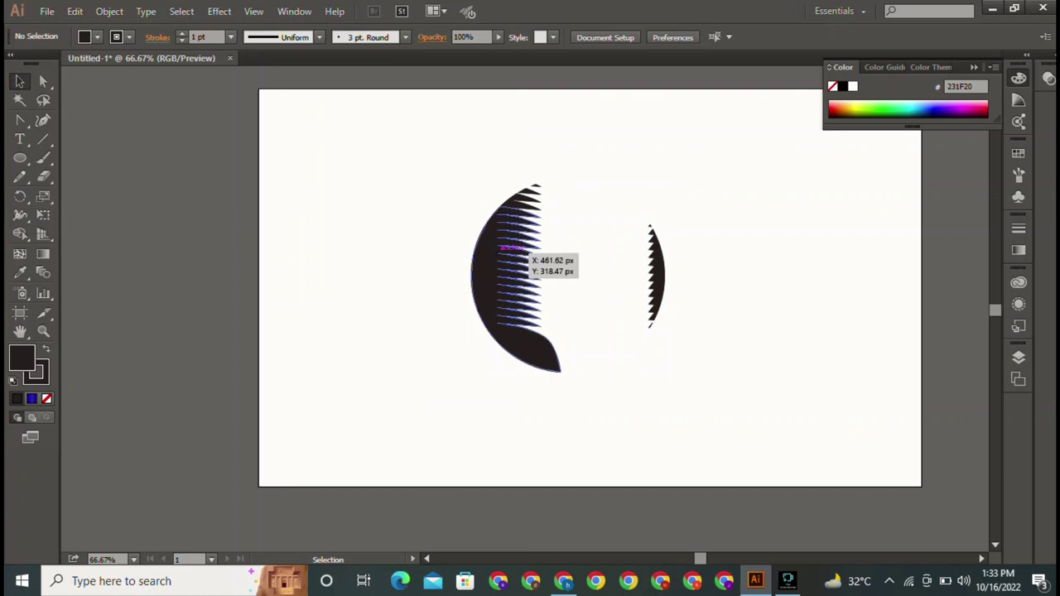
left_click(220, 11)
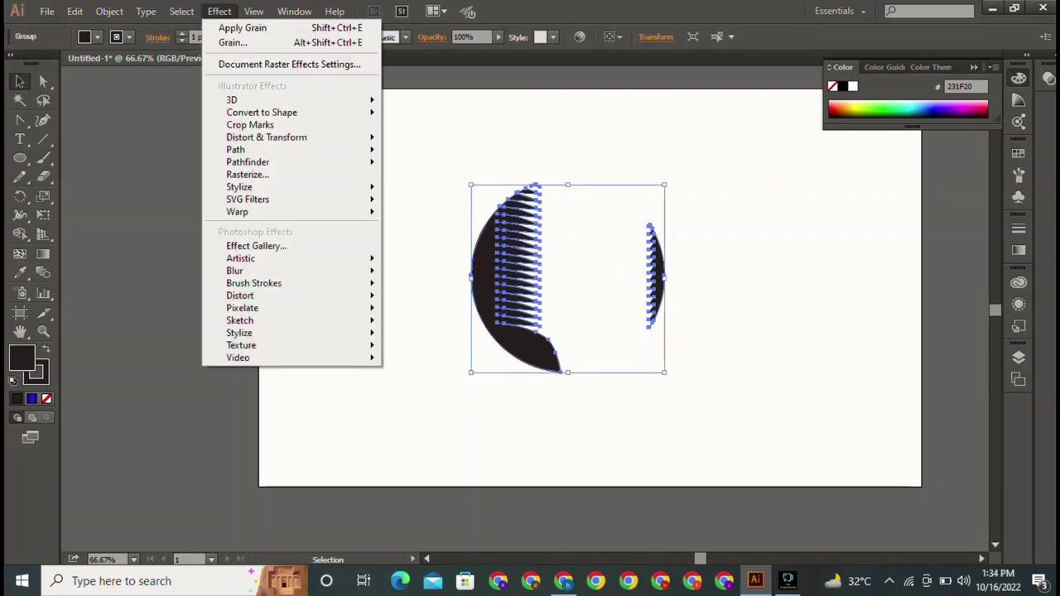
mouse_move(249, 199)
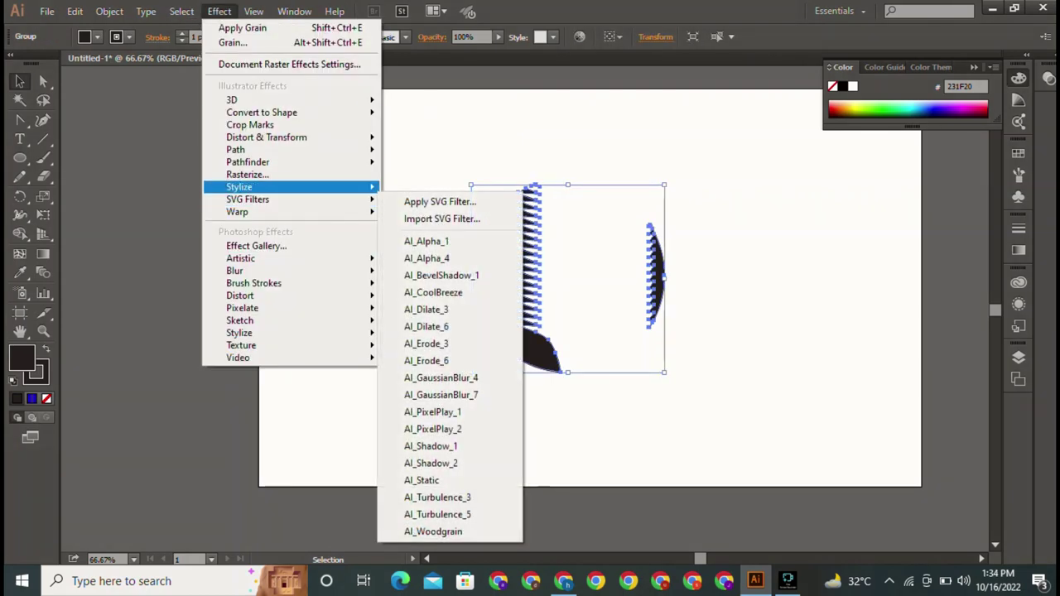
left_click(434, 189)
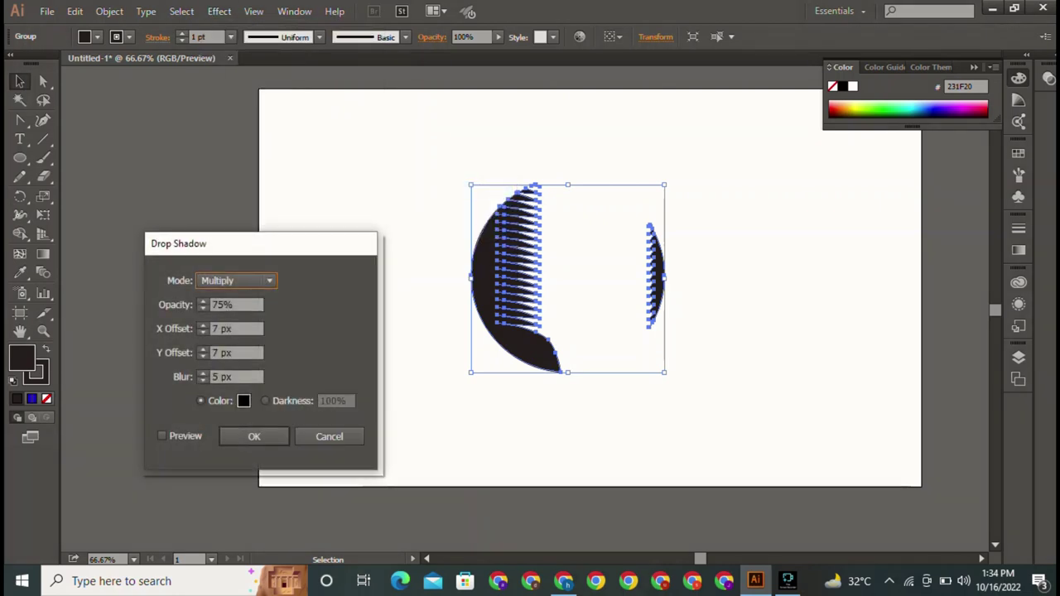
left_click(162, 435)
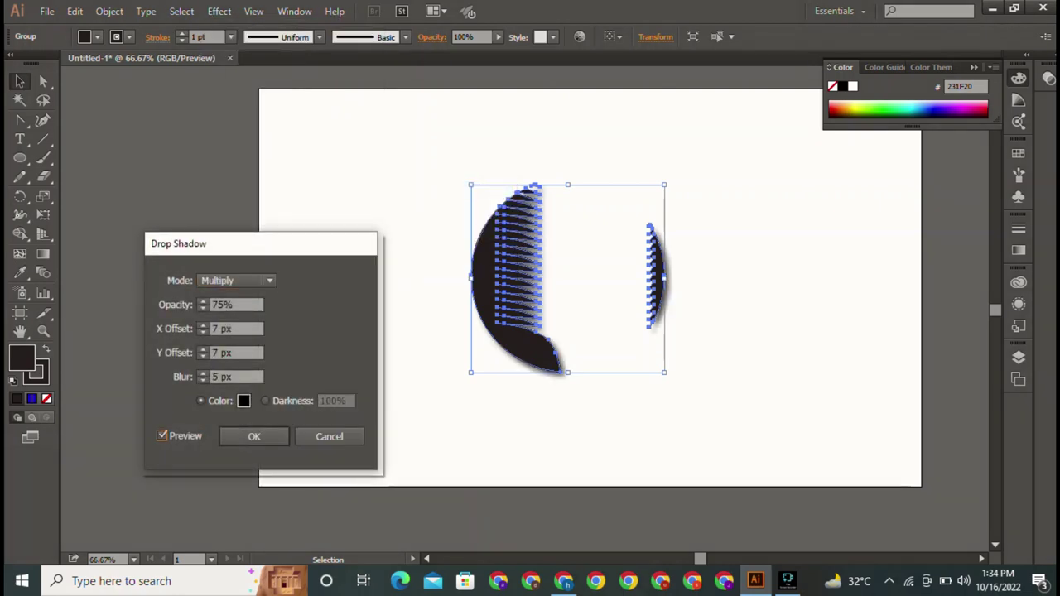
key("Return")
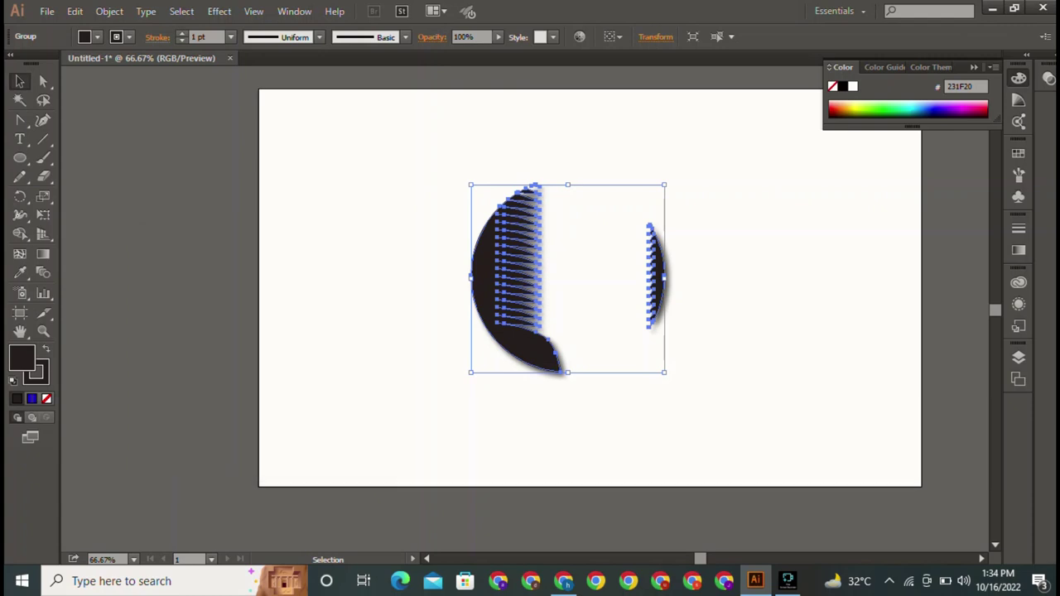
Add a black Outer Glow to the cut-out group with Screen mode, 75% opacity and 5 px blur, and deselect it
left_click(219, 11)
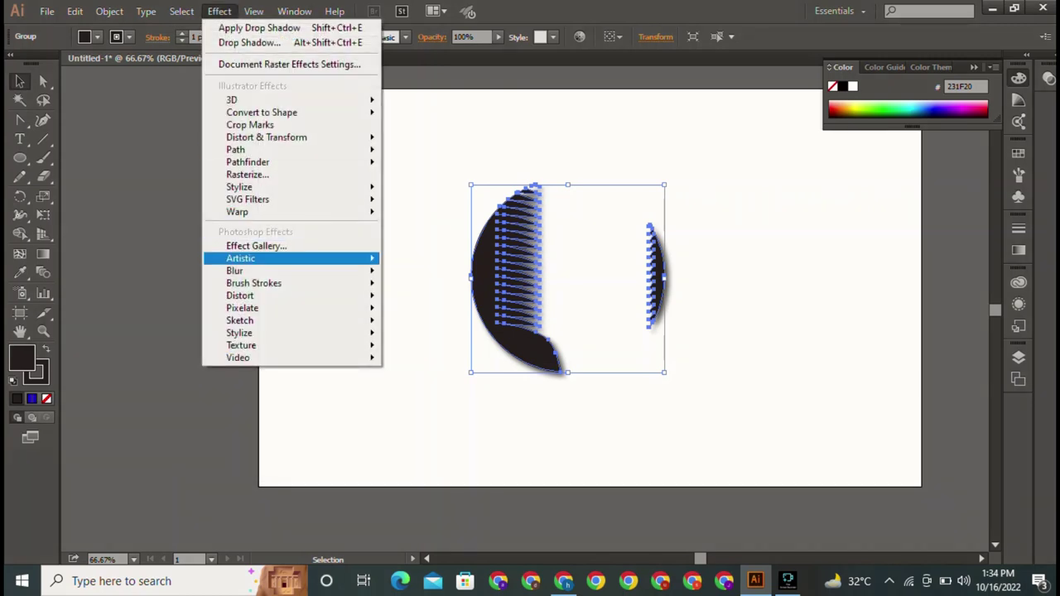
mouse_move(290, 199)
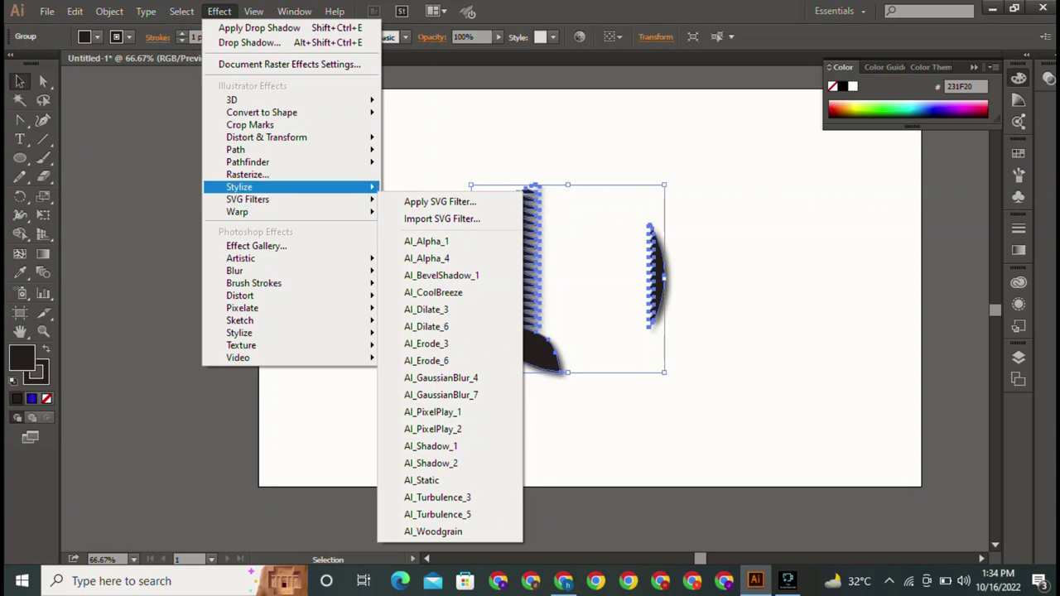
mouse_move(240, 187)
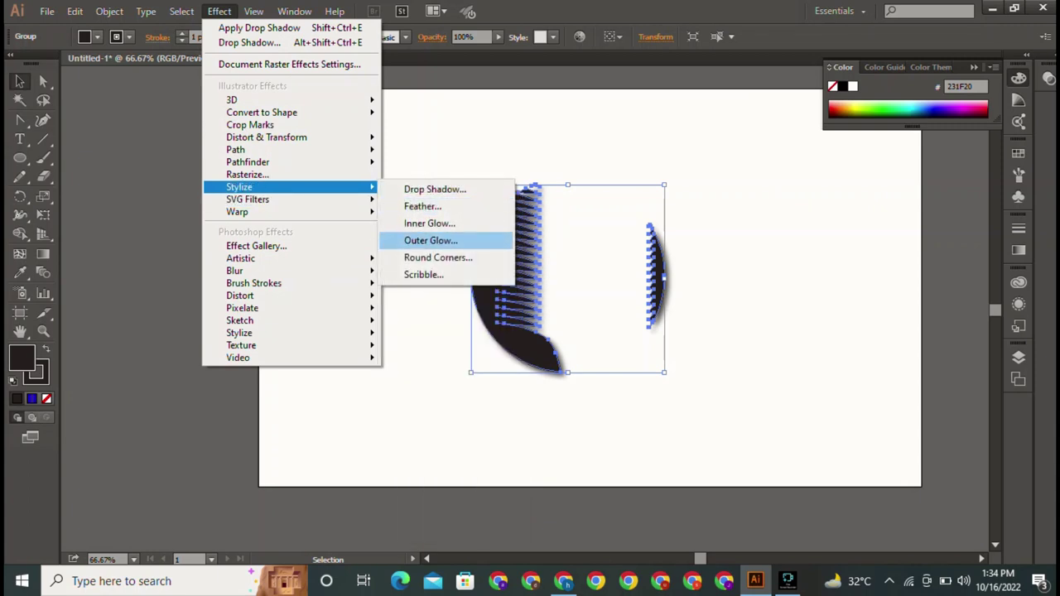
left_click(431, 240)
left_click(141, 348)
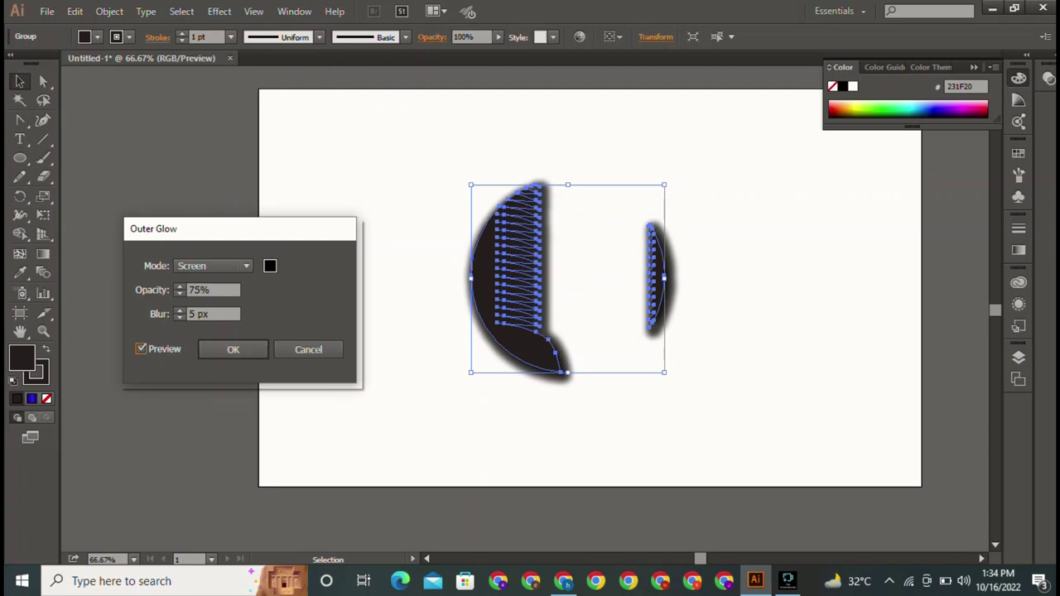
left_click(233, 348)
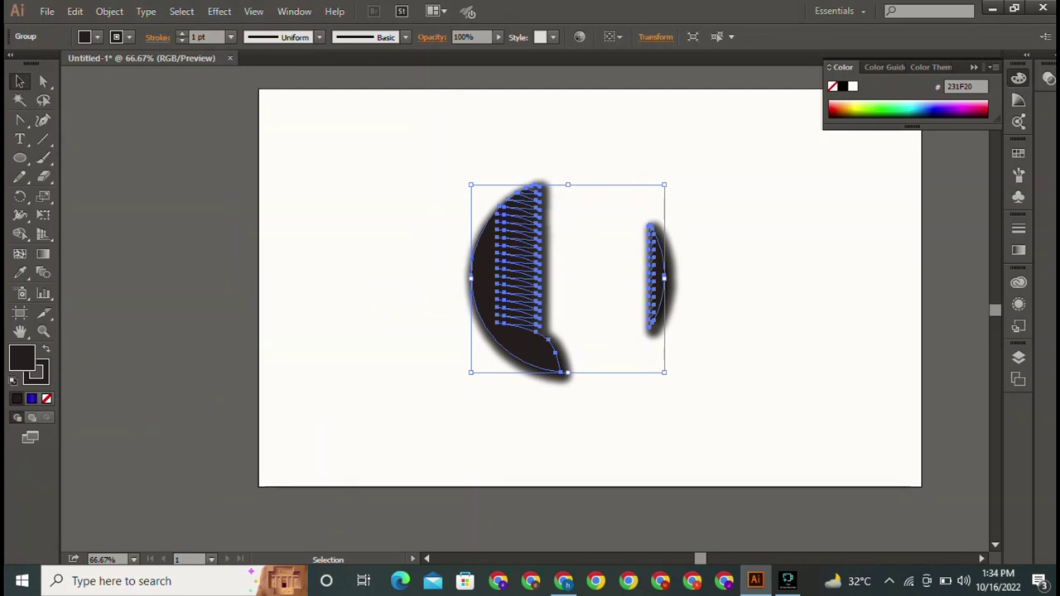
key("ctrl+shift+a")
Try a Round Corners effect with a 10 px radius on the cut-out group, and undo it
left_click(553, 343)
left_click(219, 12)
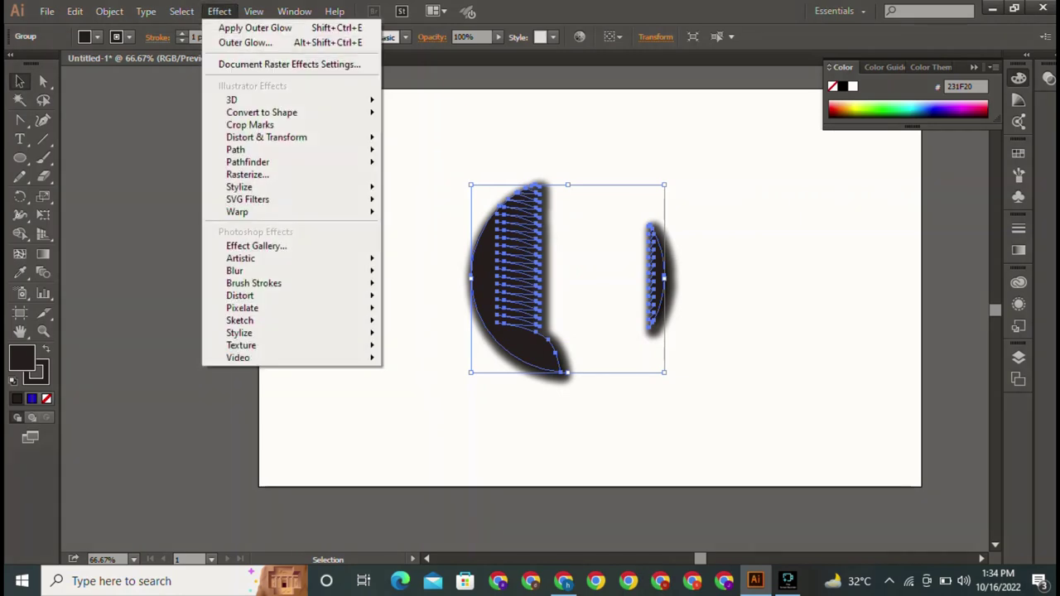
mouse_move(249, 187)
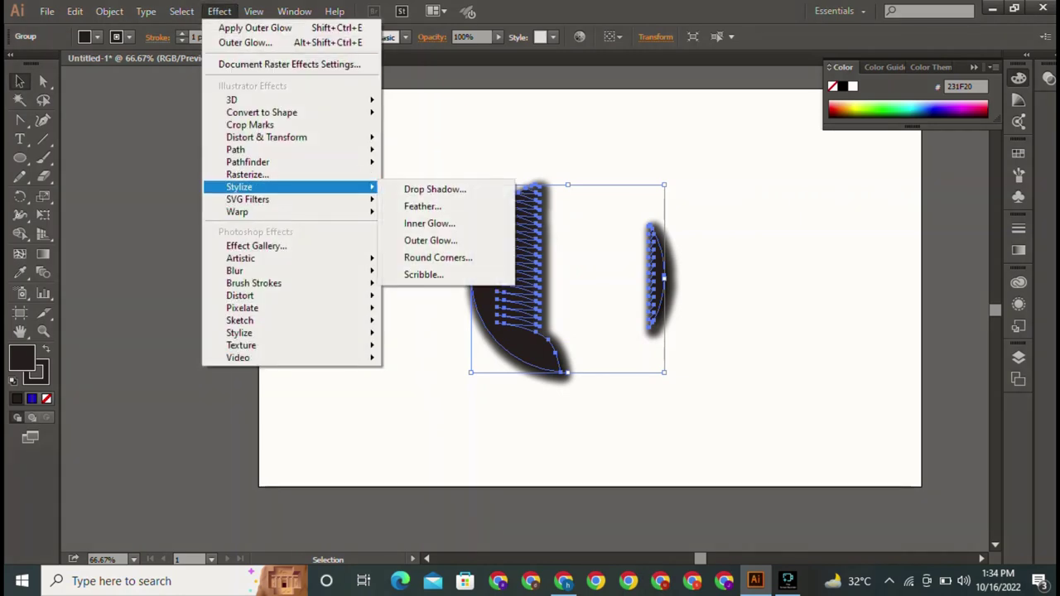
left_click(438, 258)
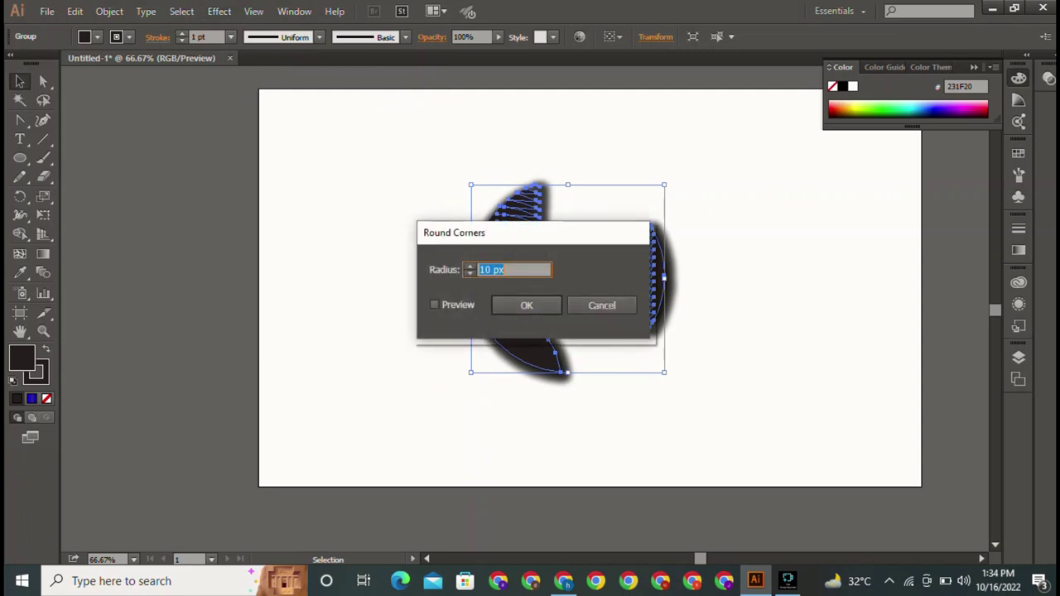
left_click(434, 305)
left_click(434, 305)
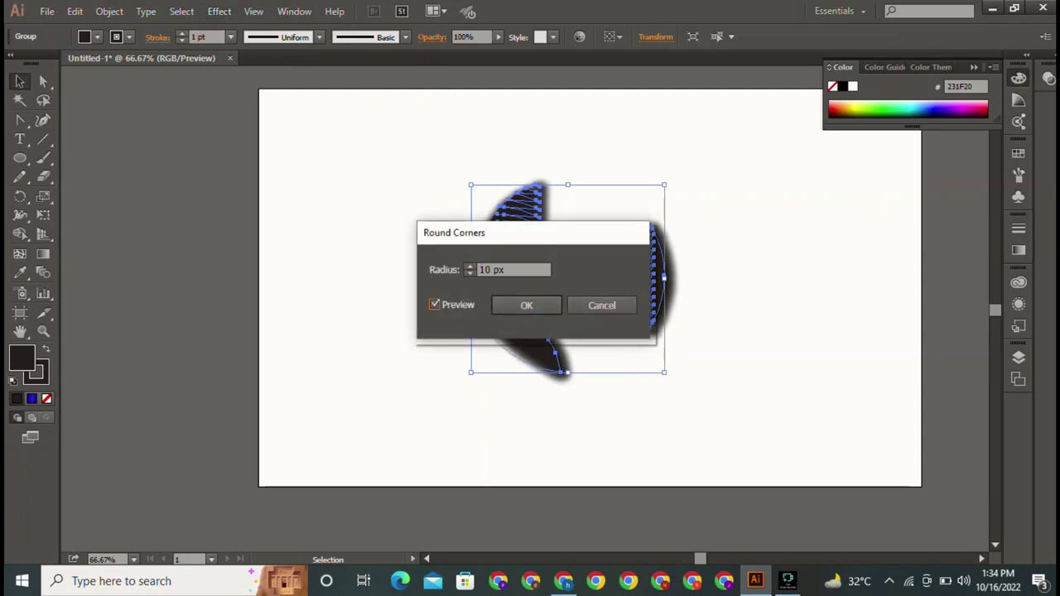
left_click_drag(568, 232, 339, 286)
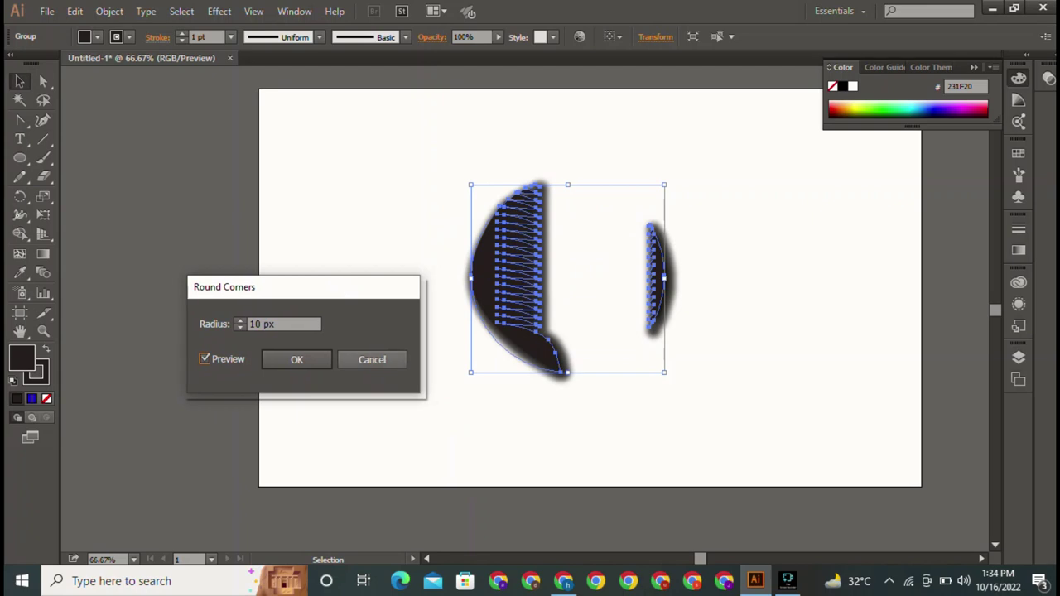
left_click(297, 360)
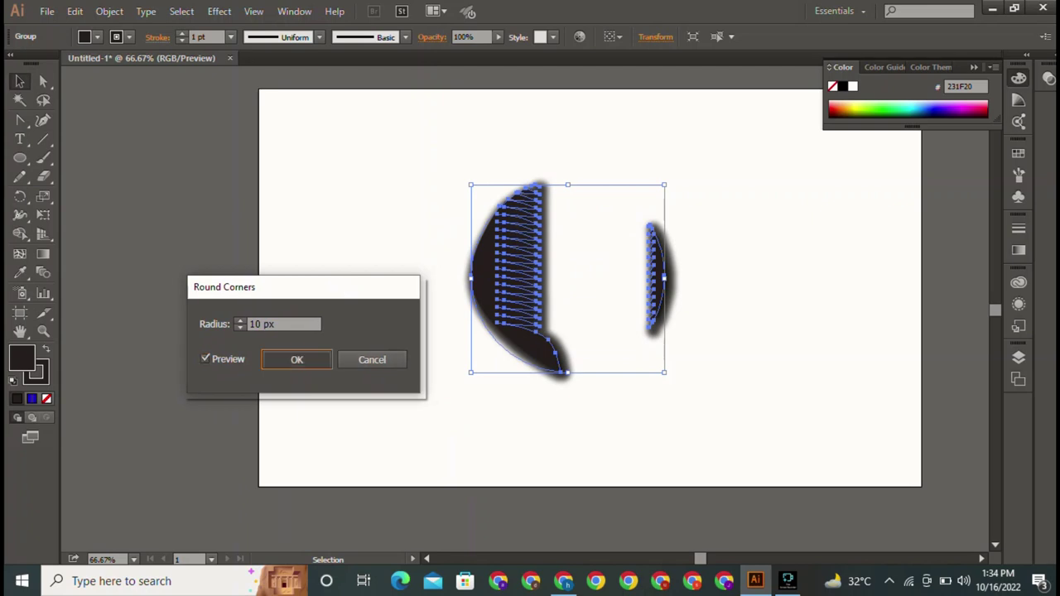
key("ctrl+shift+a")
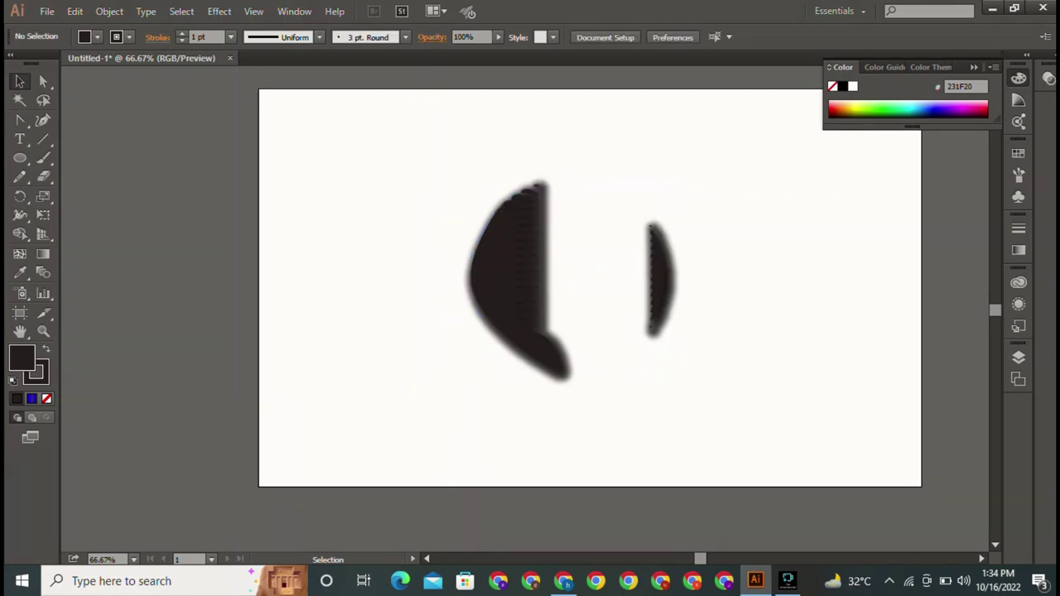
key("ctrl+a")
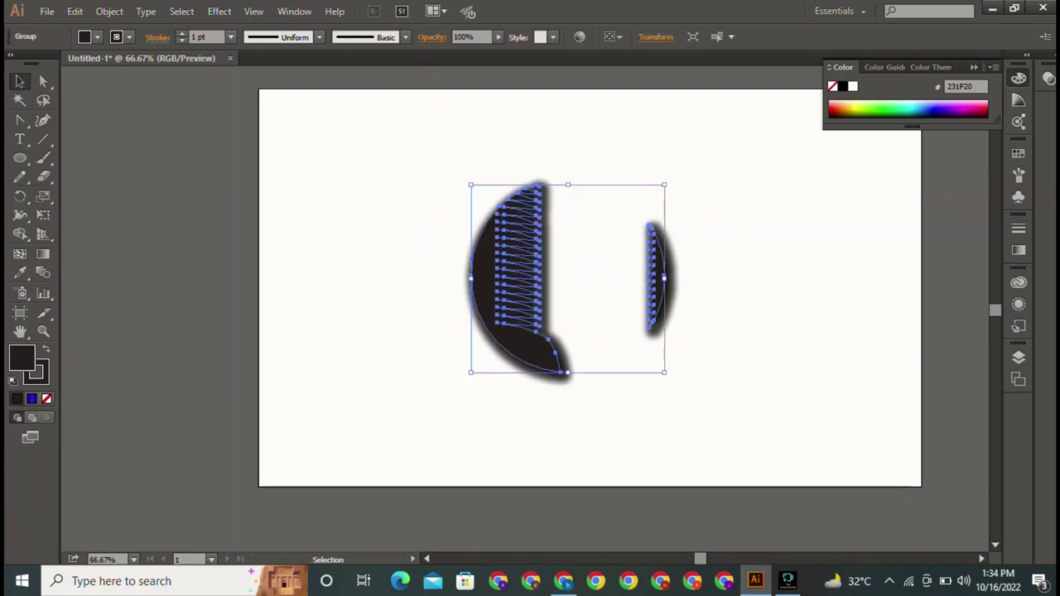
key("ctrl+shift+a")
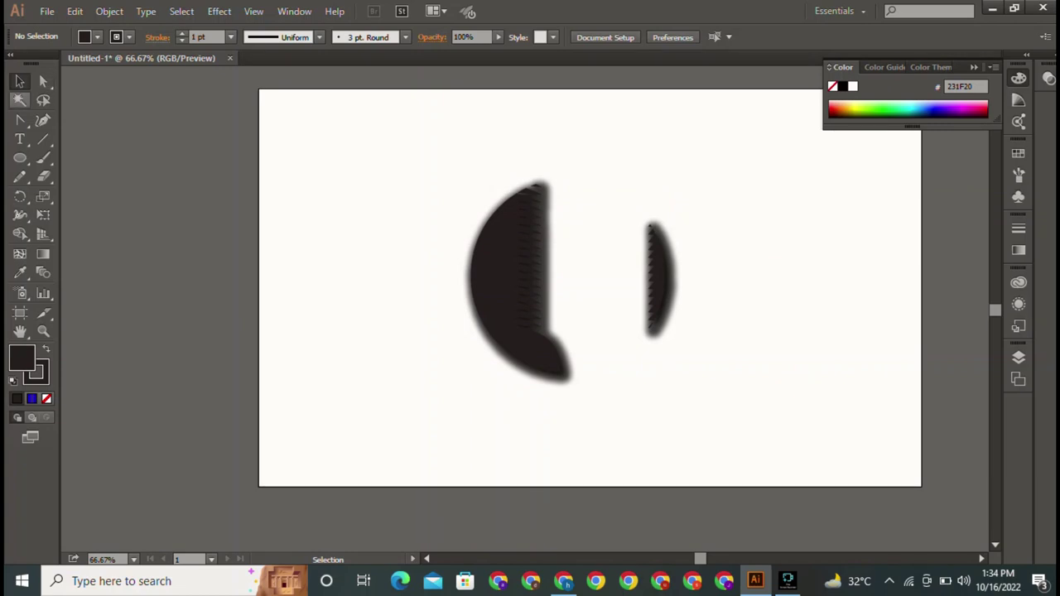
Create a 1280 by 769 px rectangle starting at the artboard's upper-left corner so that it covers the artboard
left_click(20, 157)
left_click(97, 157)
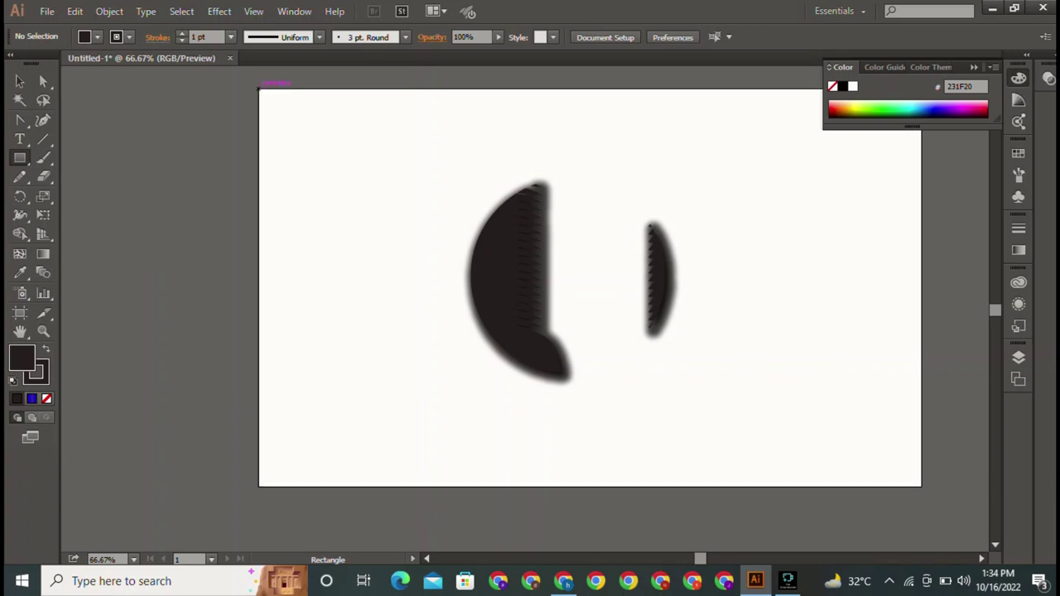
left_click(258, 88)
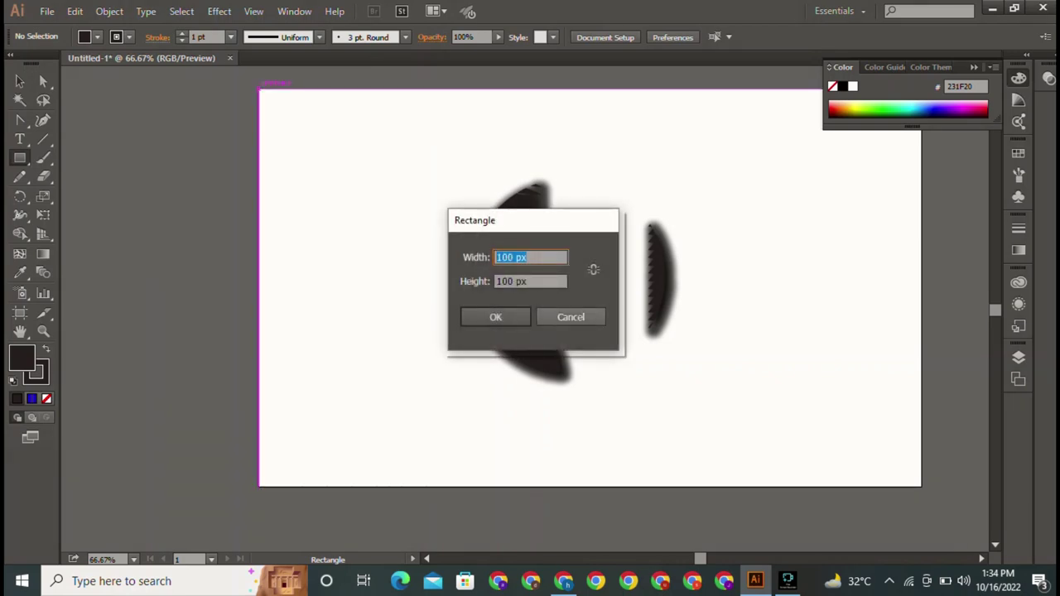
left_click(530, 257)
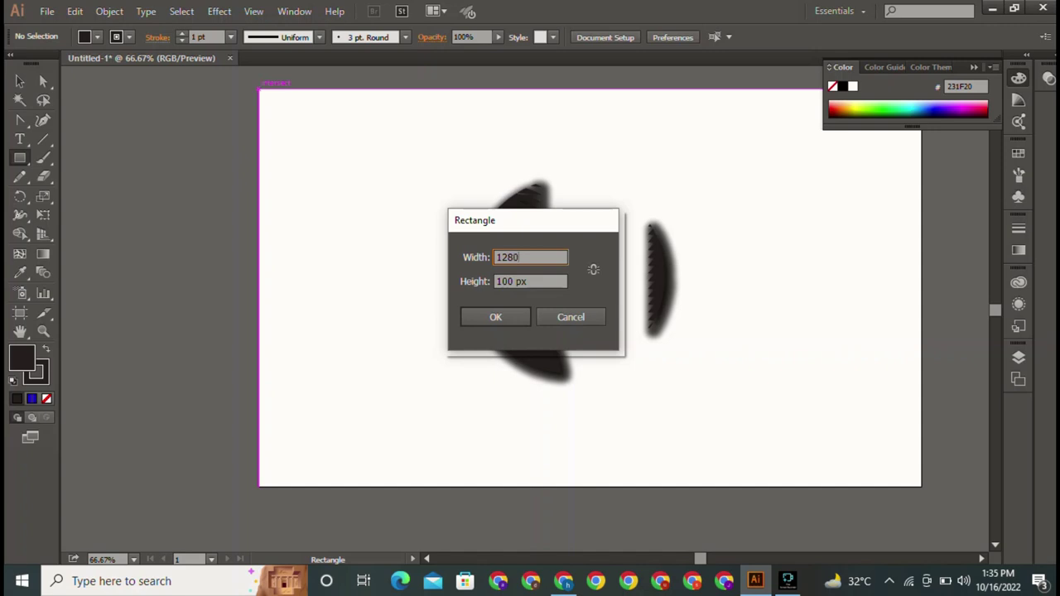
key("Tab")
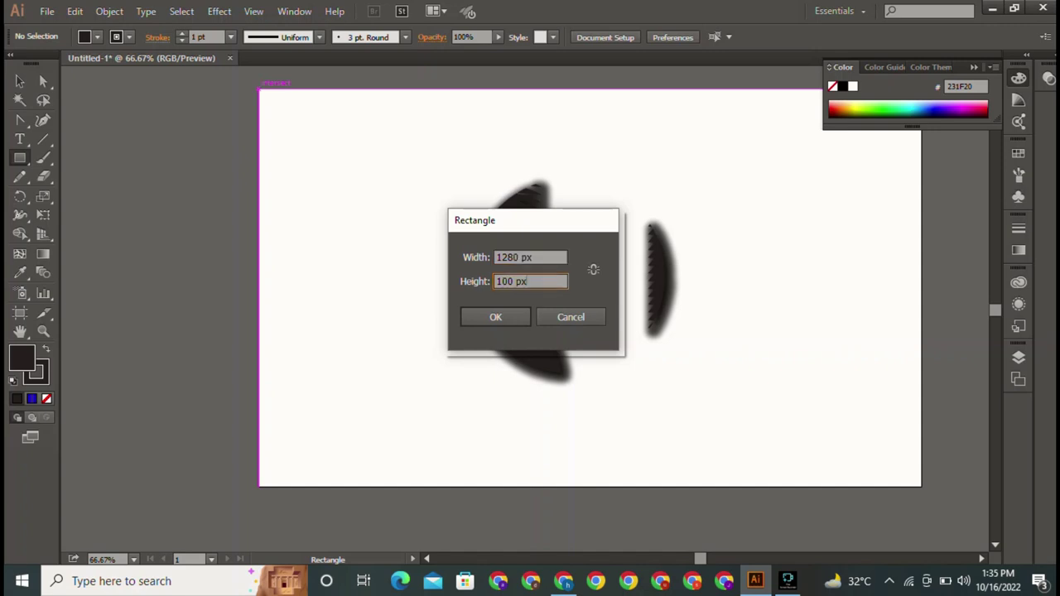
key("BackSpace")
key("BackSpace")
key("BackSpace")
type("769")
key("Return")
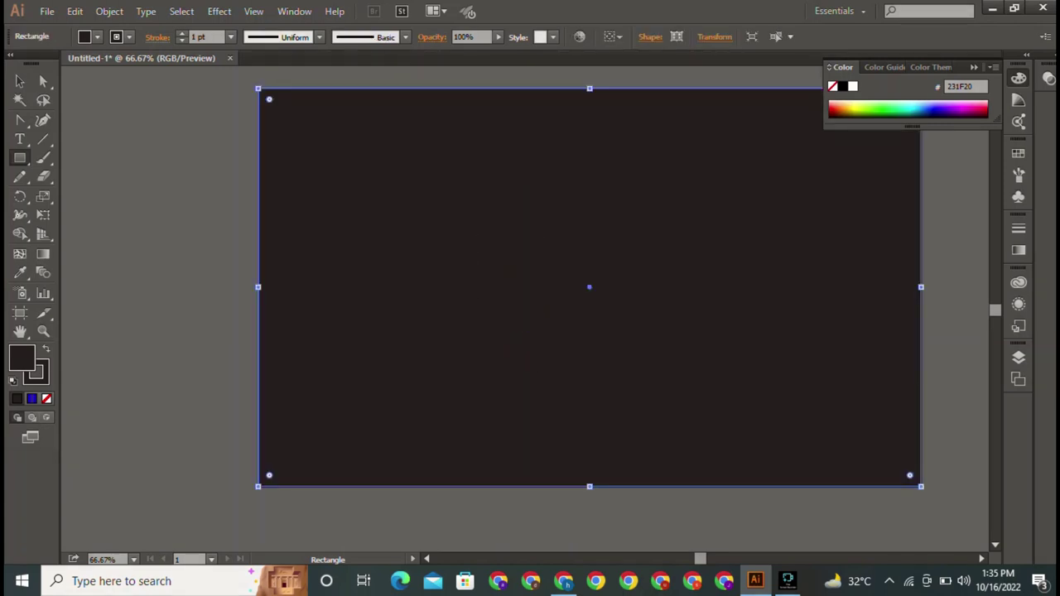
Fill the background rectangle with the green colour 0D9B86
double_click(22, 358)
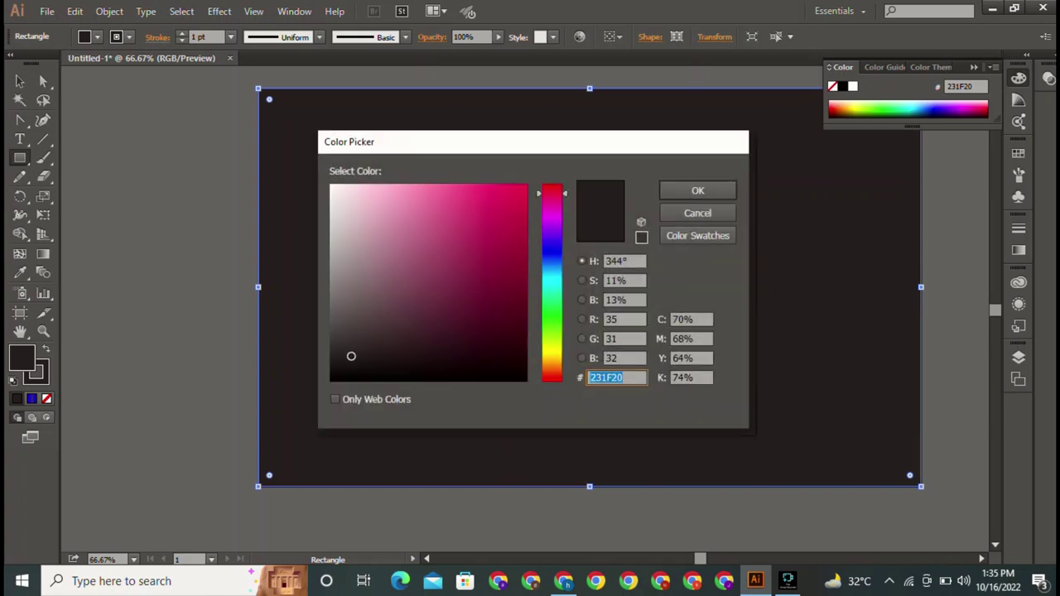
type("C61245")
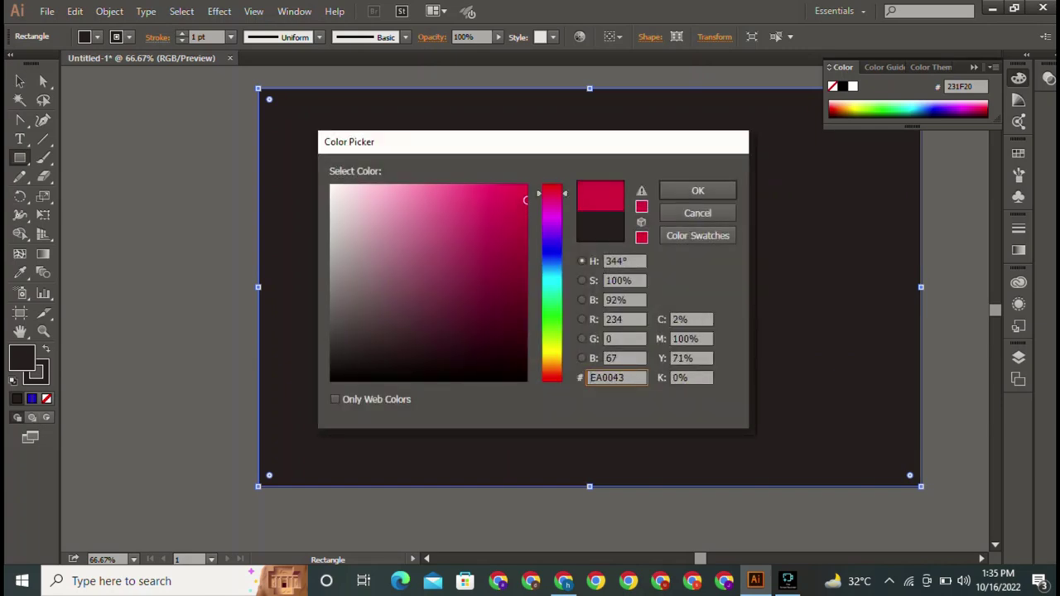
left_click_drag(509, 228, 511, 261)
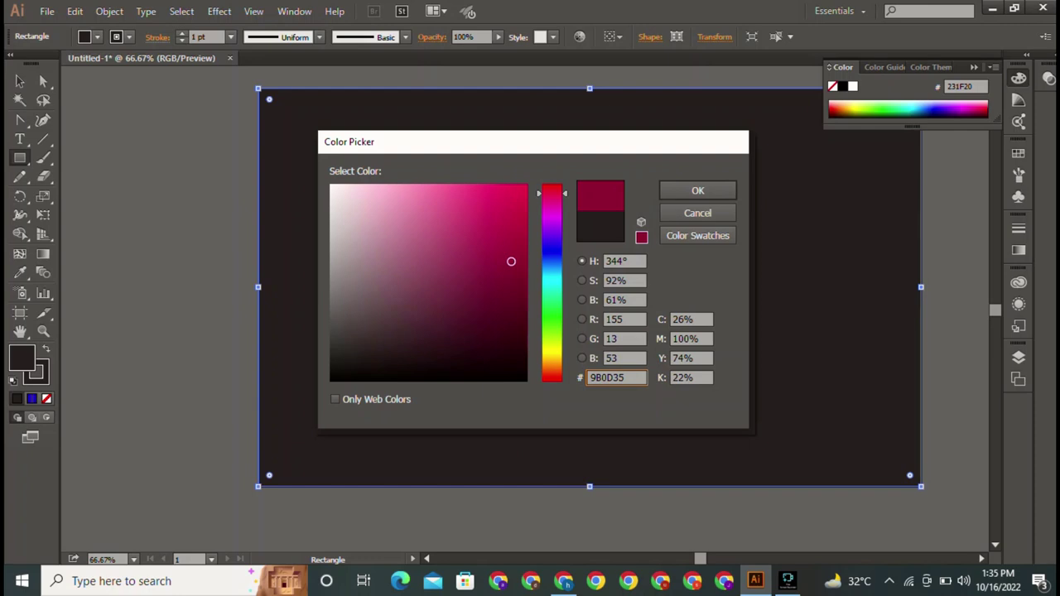
left_click_drag(551, 193, 551, 287)
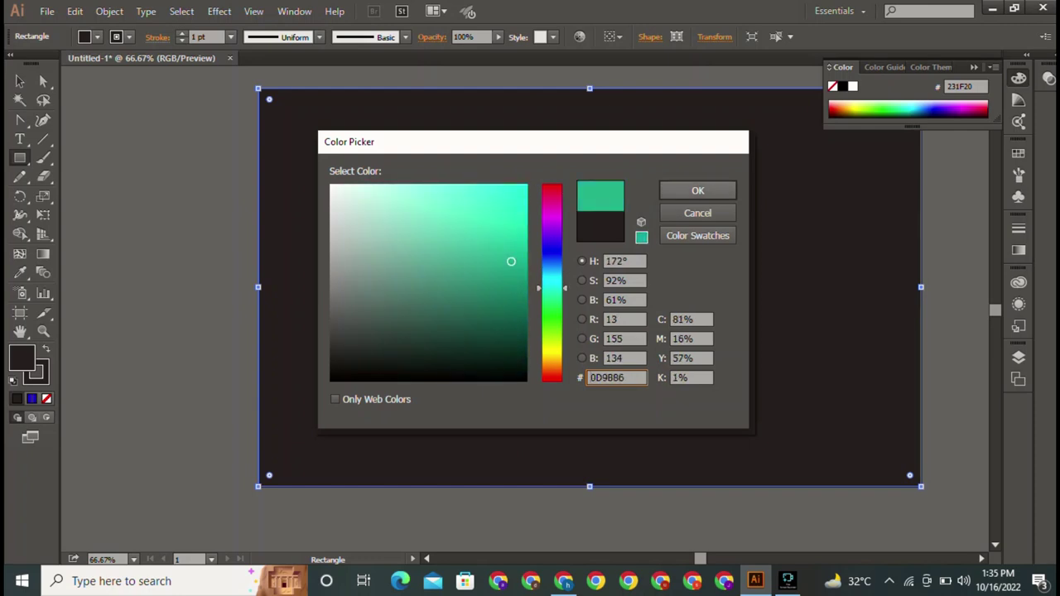
left_click(697, 190)
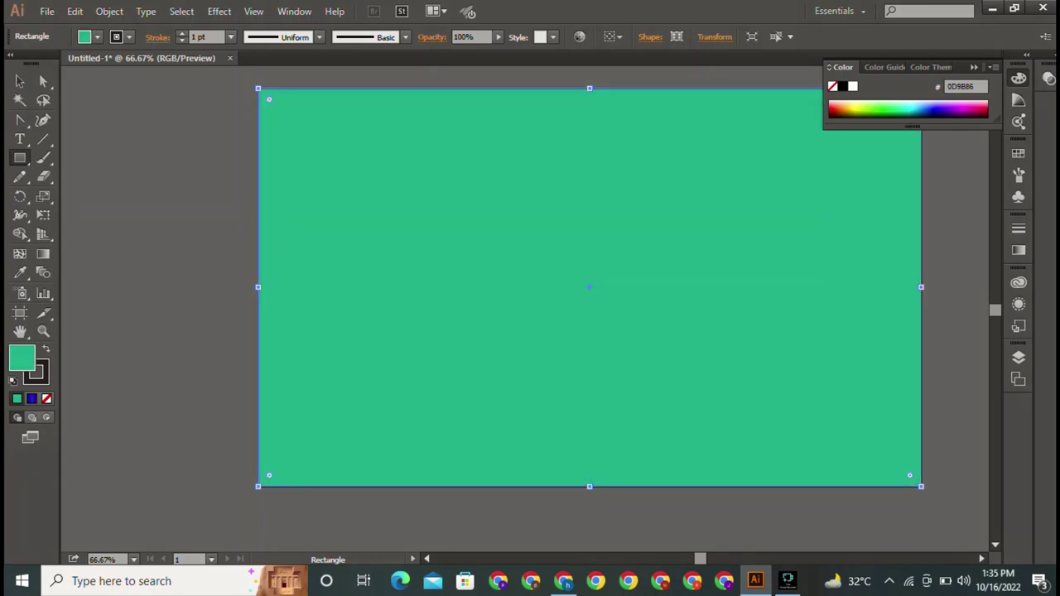
Send the green rectangle to the back, behind the logo shapes, and select the cut-out group
left_click(20, 80)
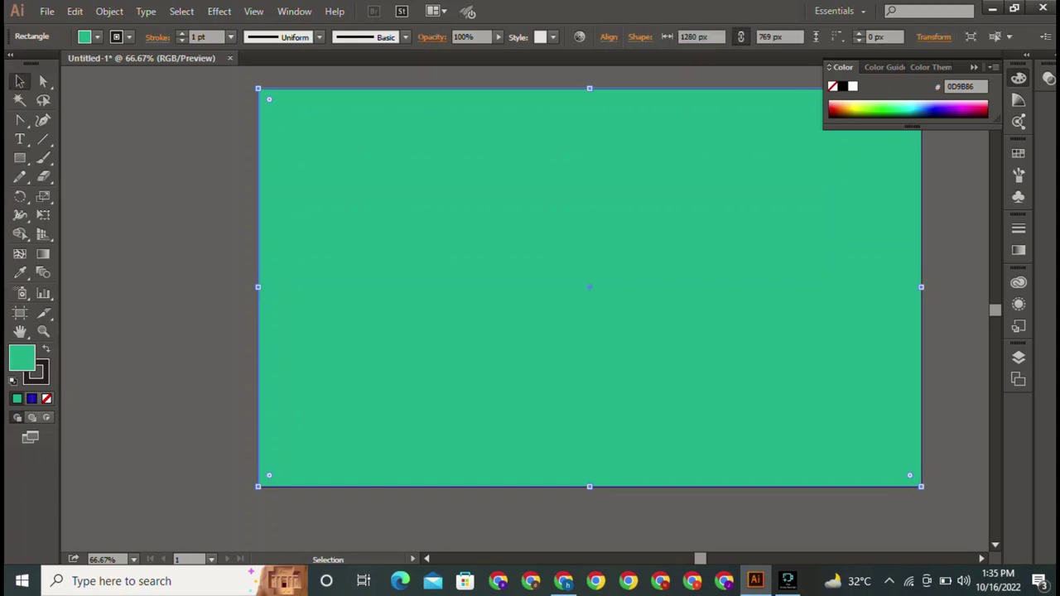
right_click(251, 246)
mouse_move(332, 464)
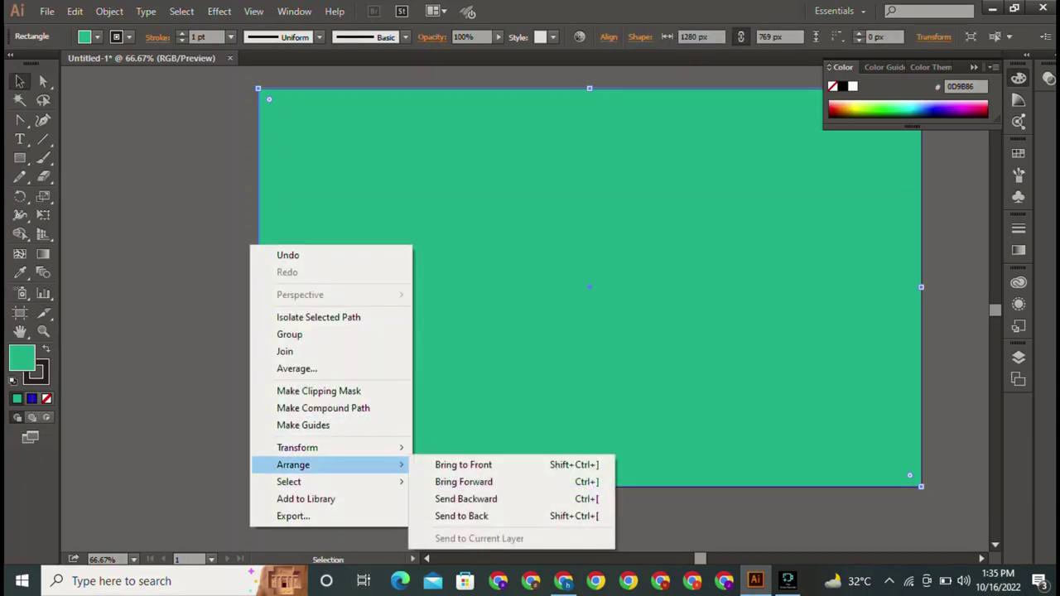
left_click(462, 516)
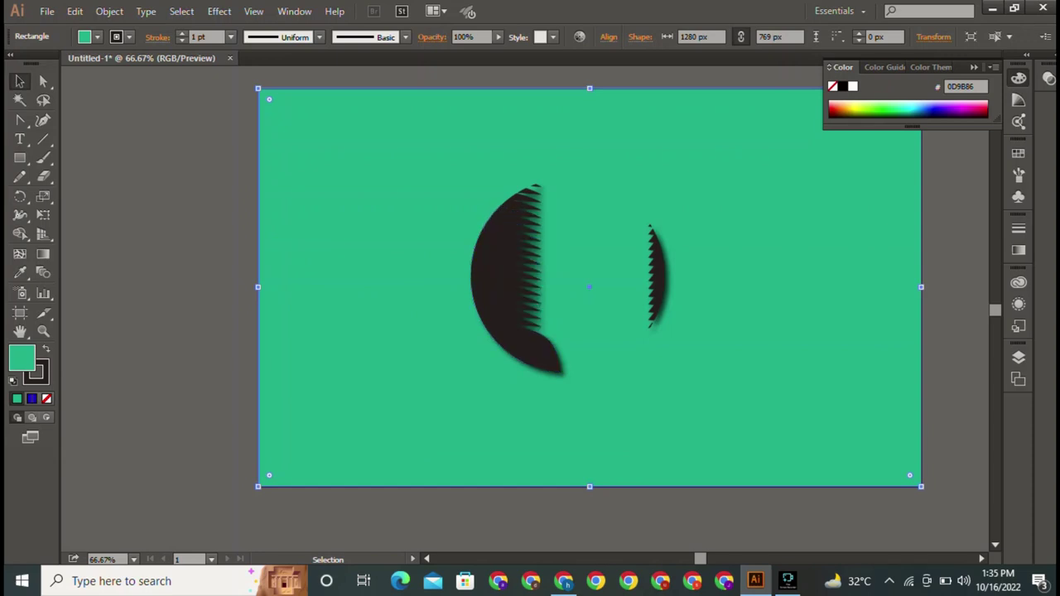
key("ctrl+shift+a")
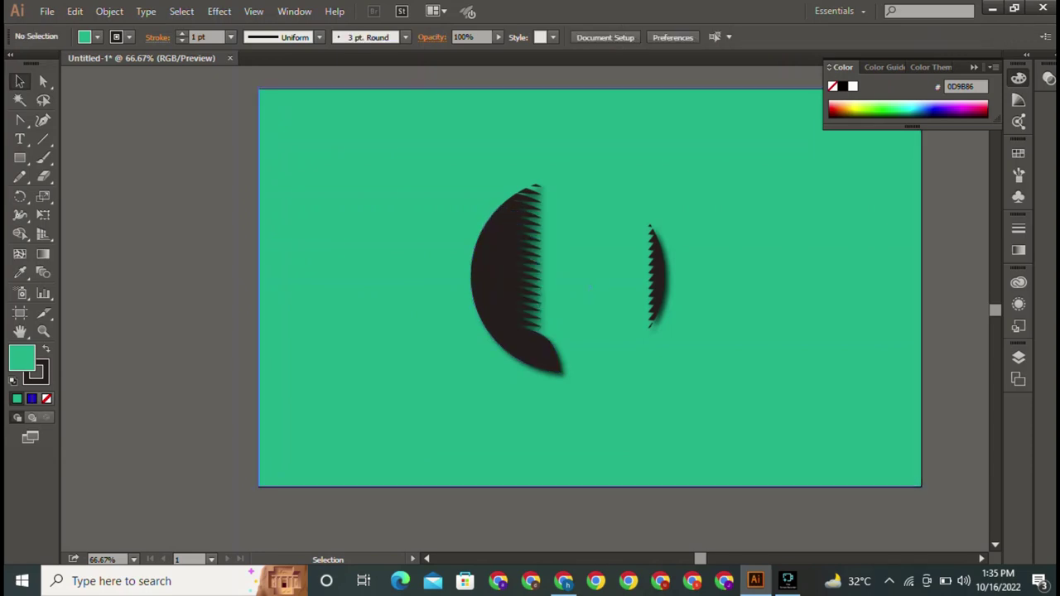
left_click(482, 261)
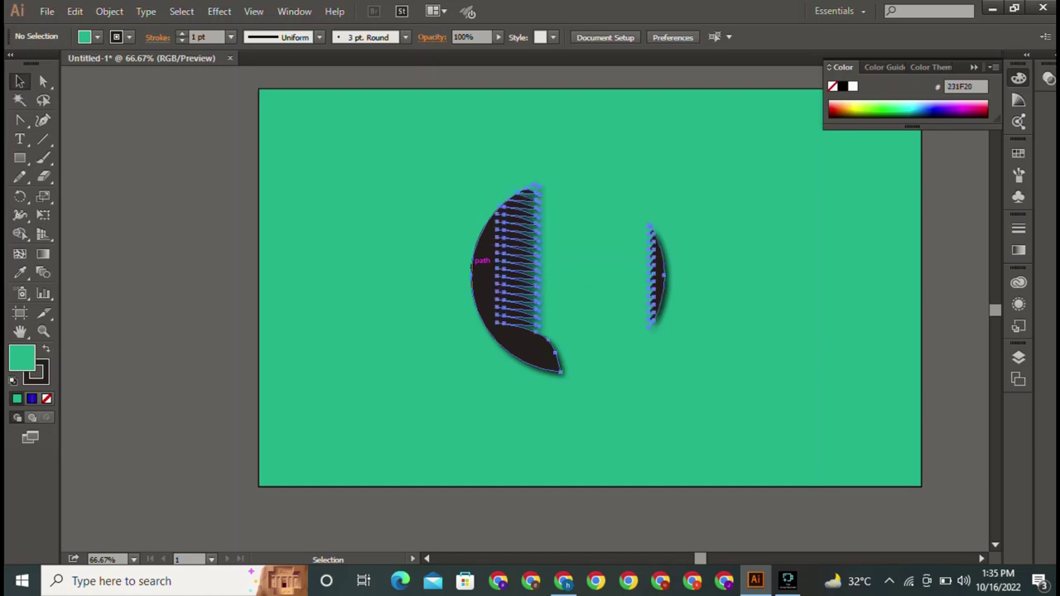